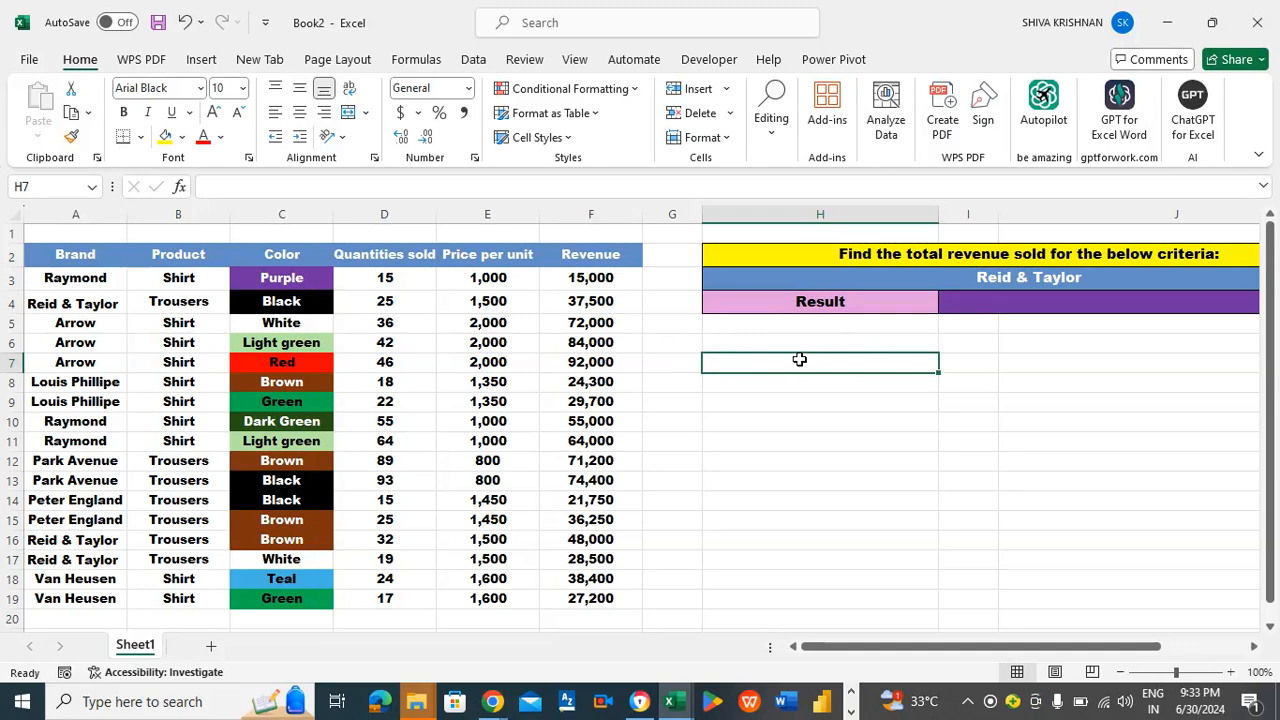
# - Examine the Reid & Taylor revenue criteria, the empty result cell and the sales table they refer to
pyautogui.click(921, 276)
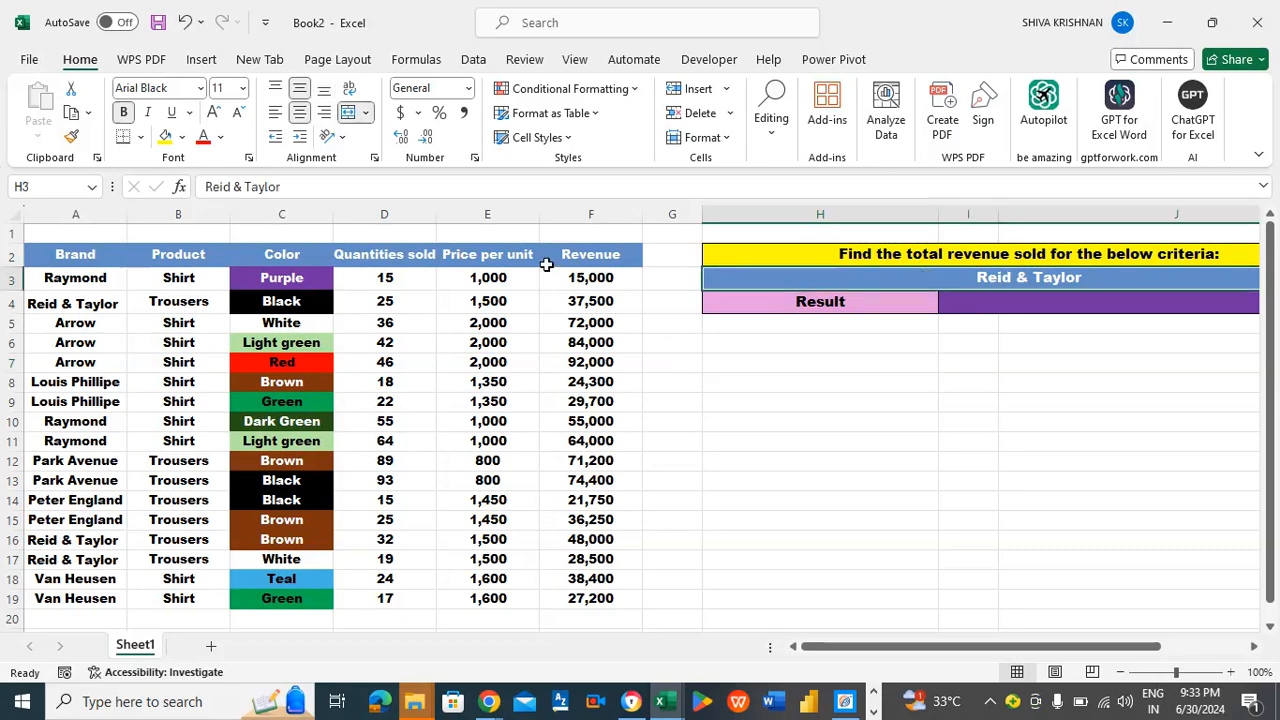
pyautogui.click(1044, 312)
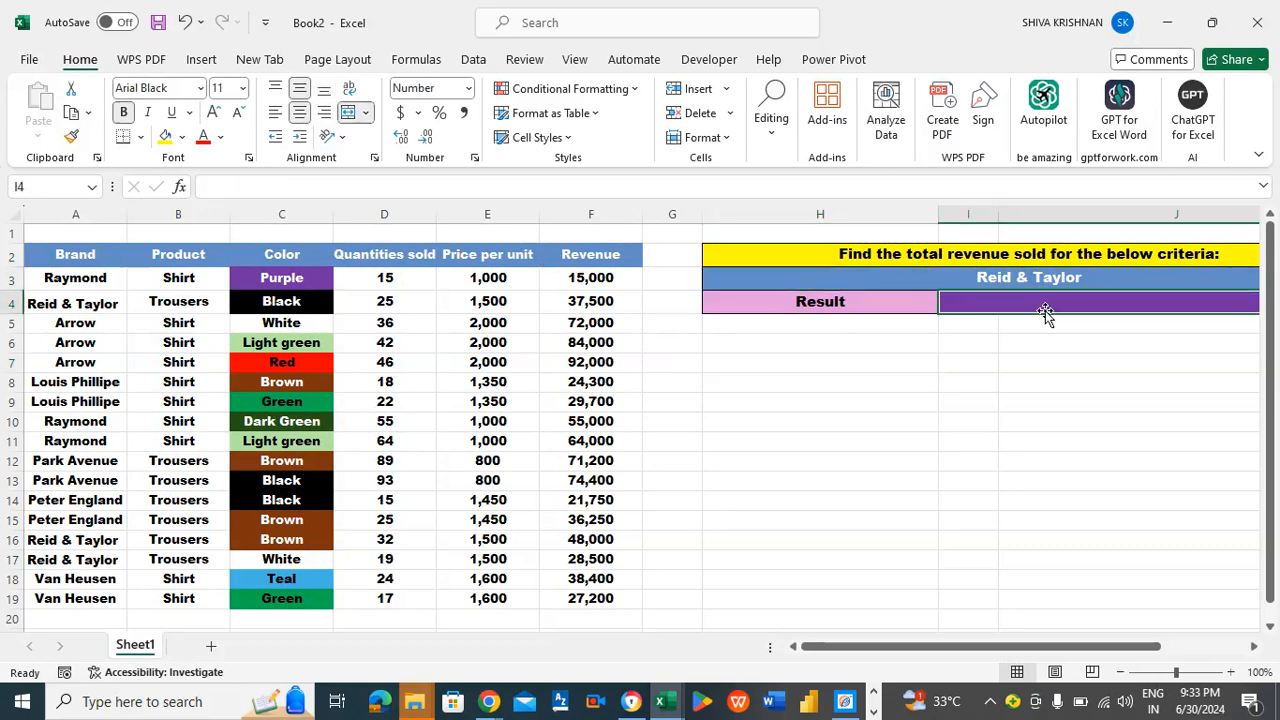
pyautogui.hscroll(1, 1000, 303)
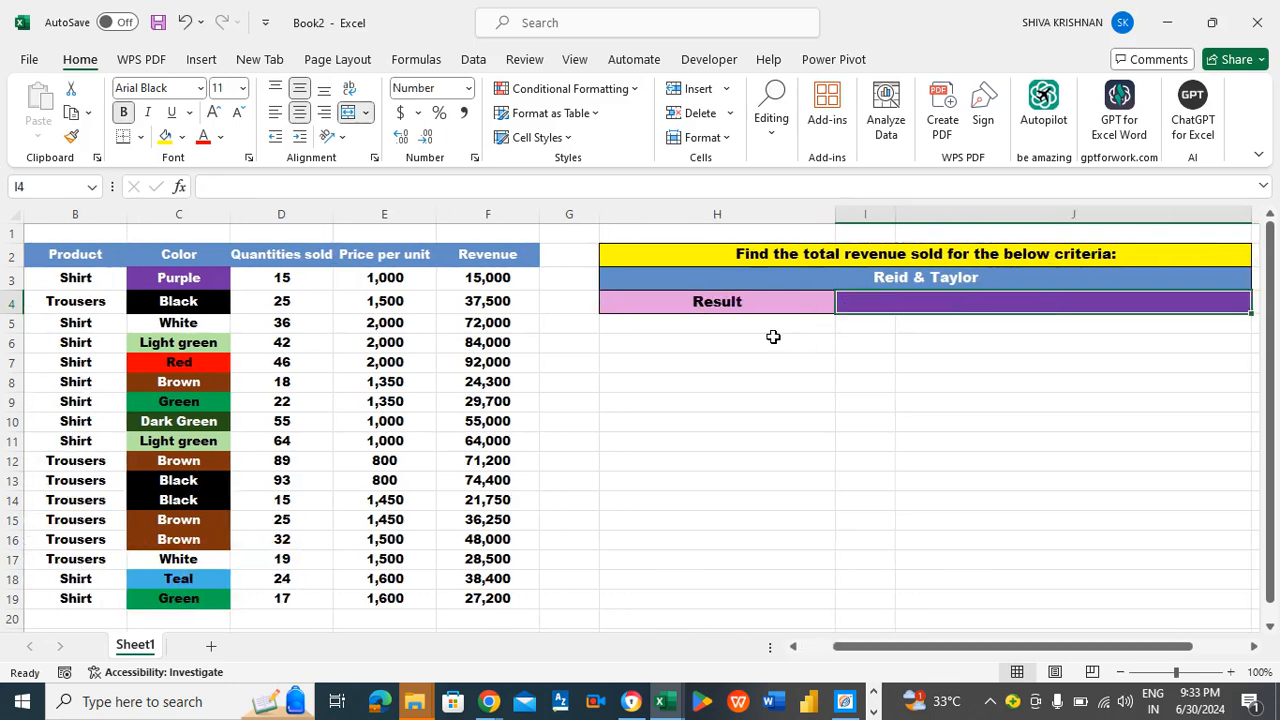
pyautogui.click(593, 231)
pyautogui.press('Left')
pyautogui.press('Left')
pyautogui.press('Left')
pyautogui.press('Left')
pyautogui.press('Left')
pyautogui.press('Left')
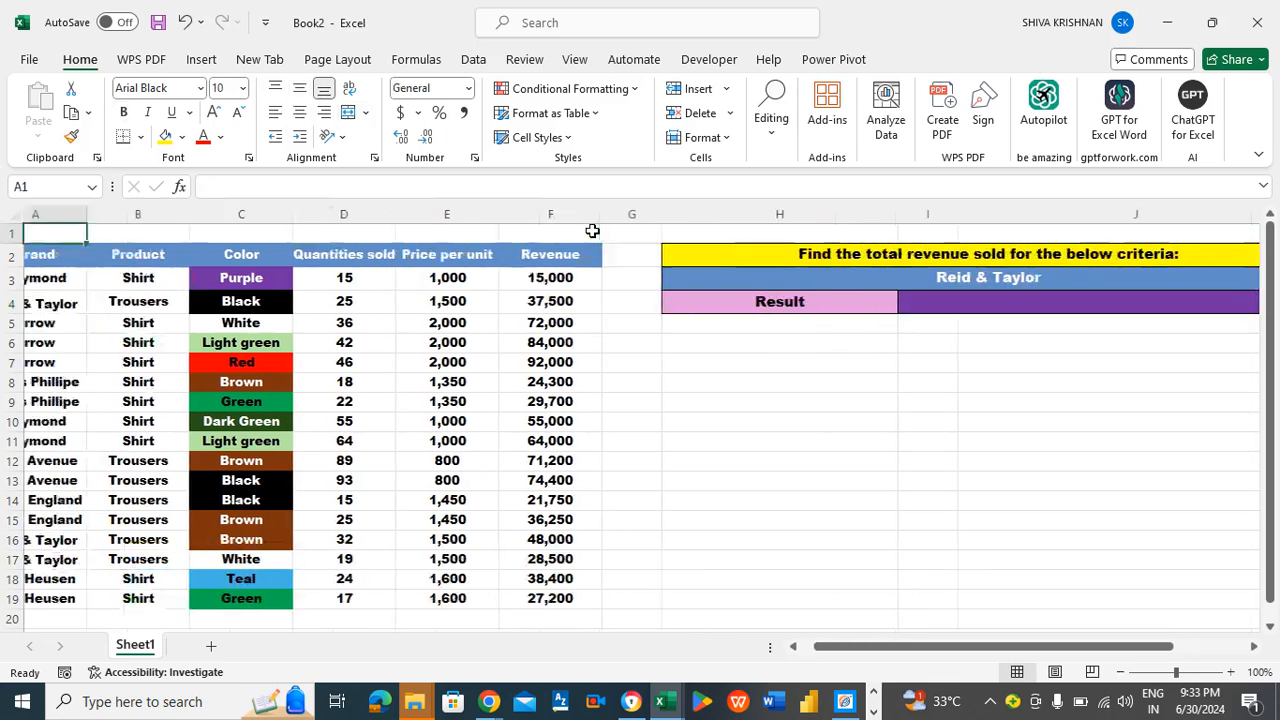
pyautogui.click(664, 346)
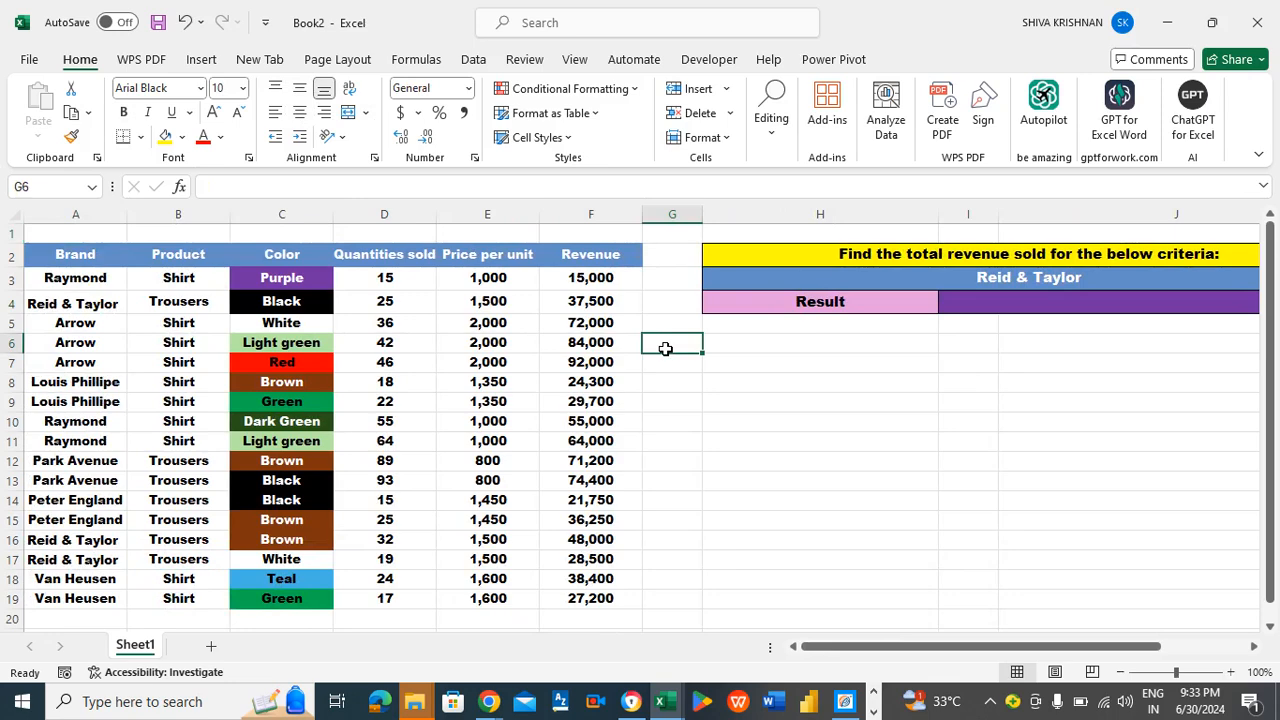
pyautogui.click(677, 364)
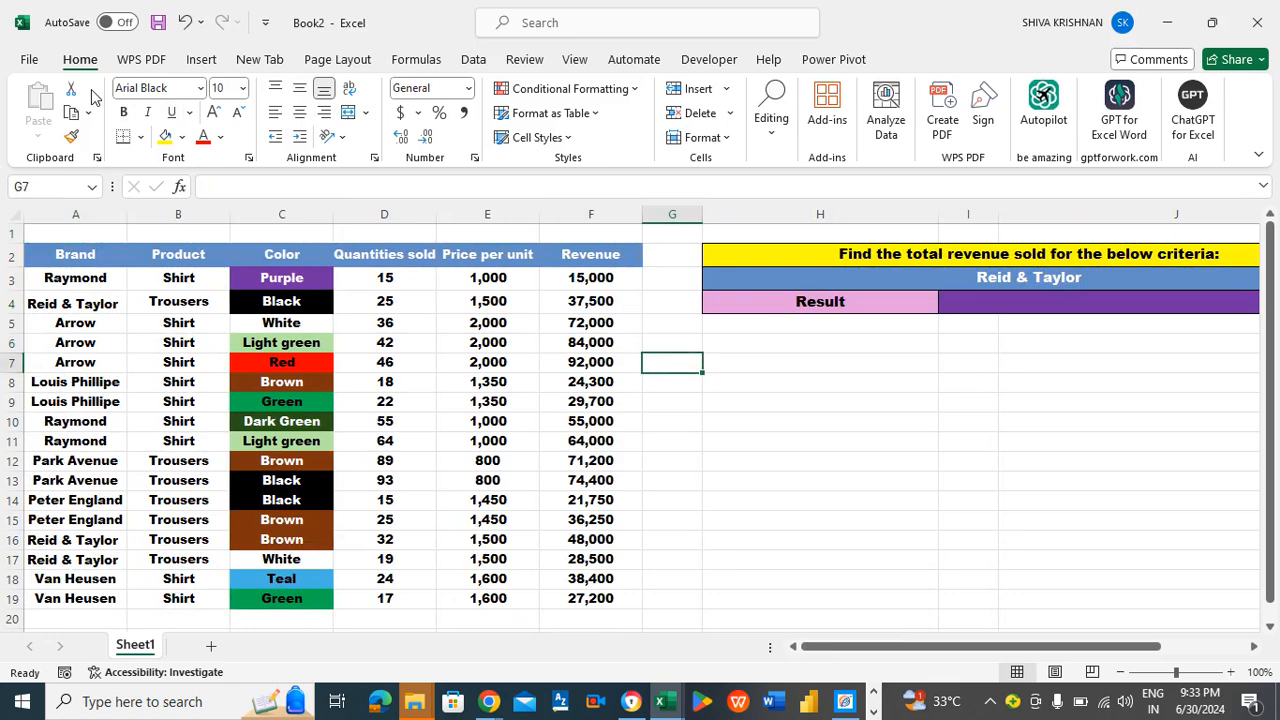
# - Start saving the workbook under a new name in the Excel learning folder, choosing Excel Macro-Enabled Workbook as the file type
pyautogui.click(30, 62)
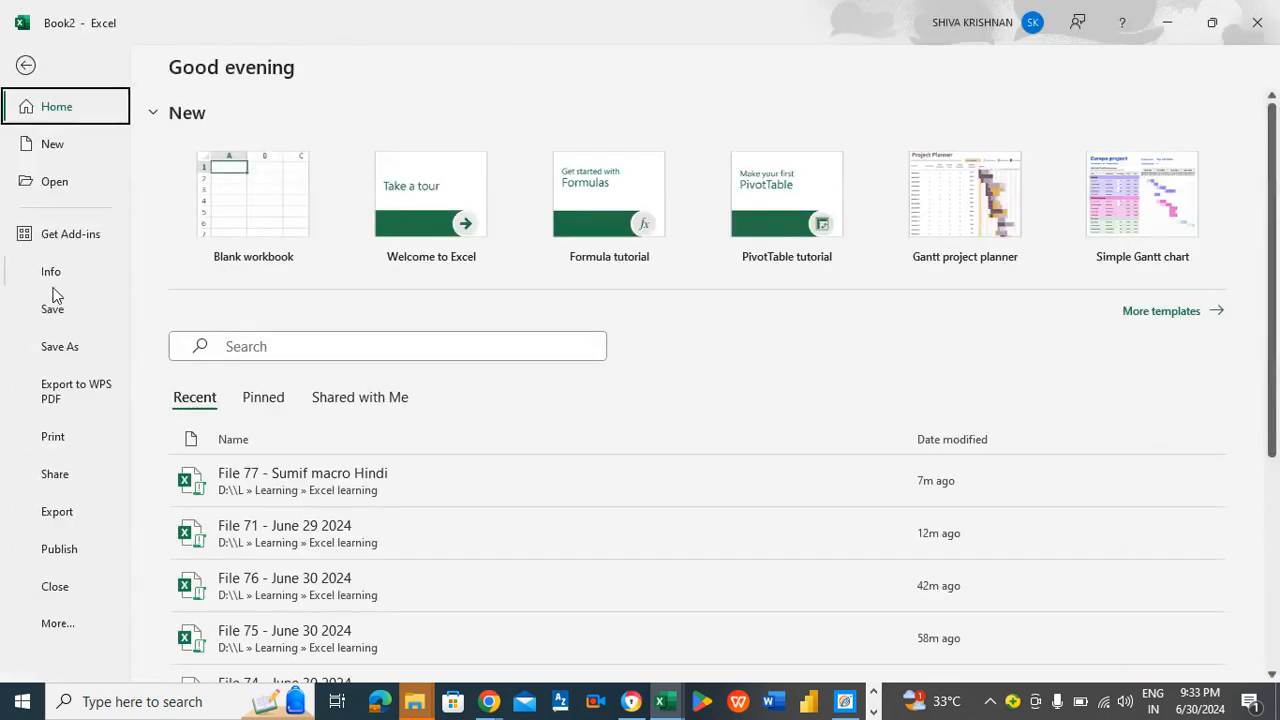
pyautogui.click(57, 350)
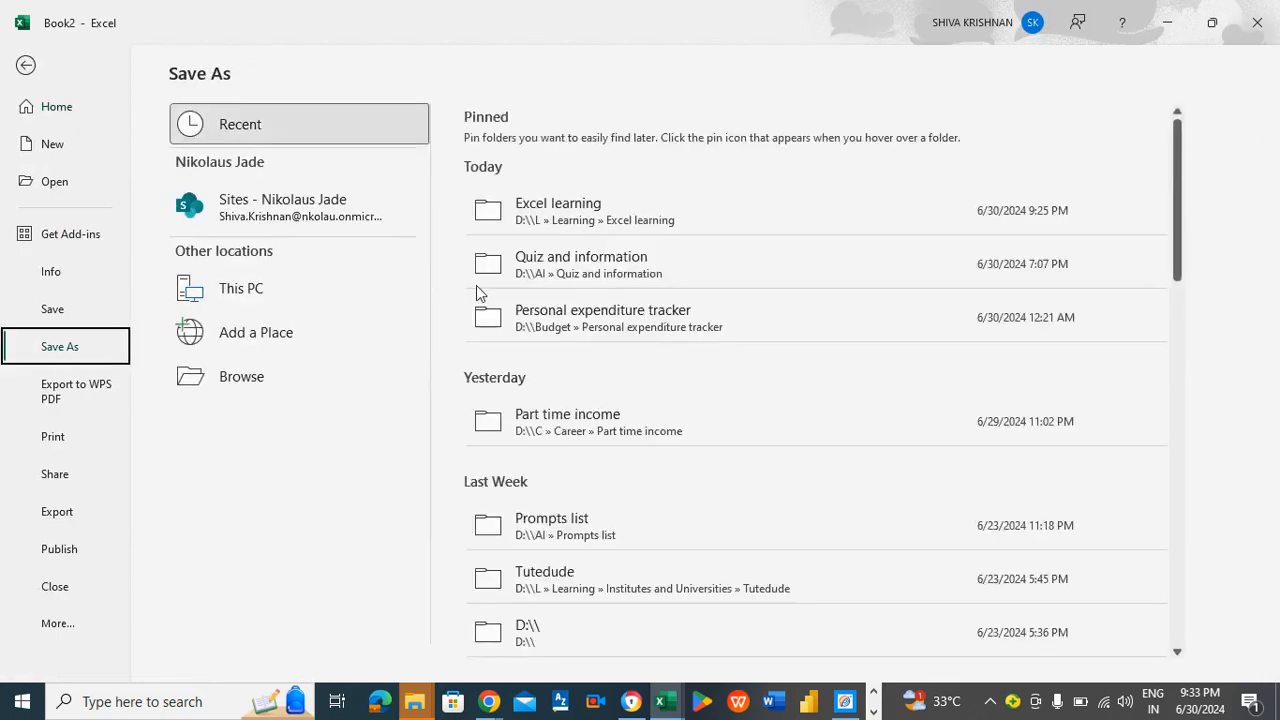
pyautogui.click(291, 290)
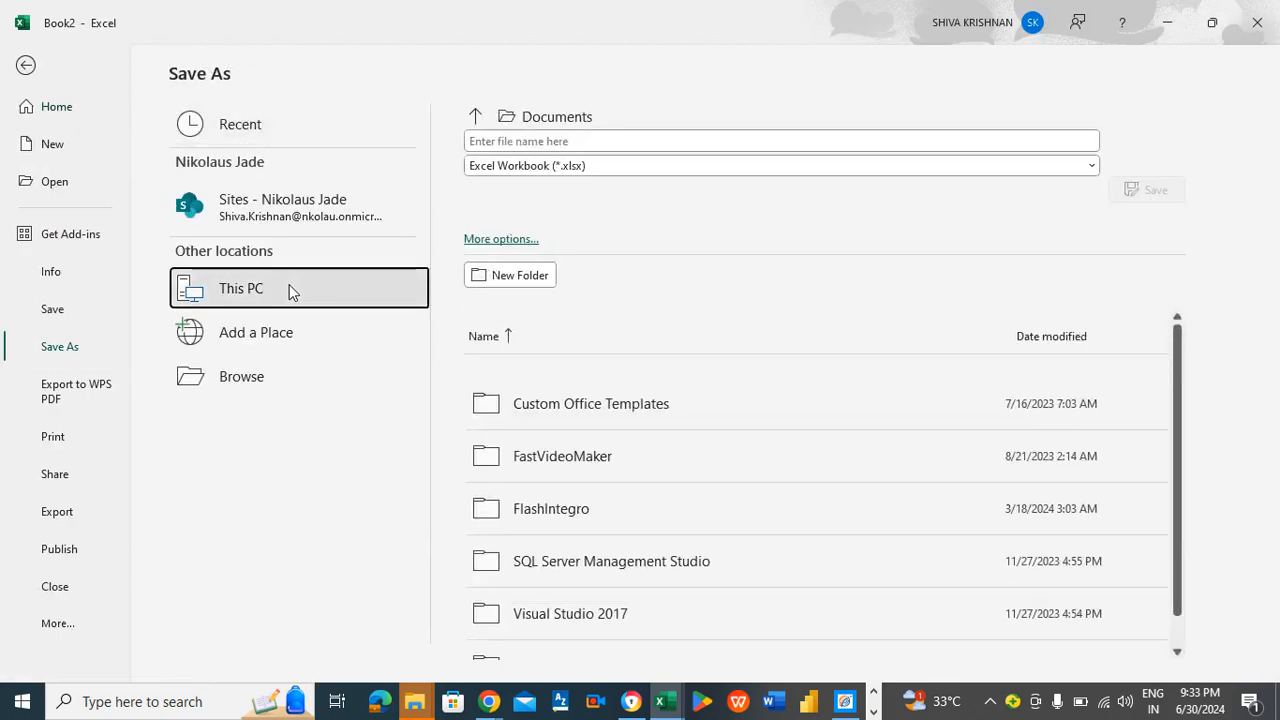
pyautogui.doubleClick(289, 290)
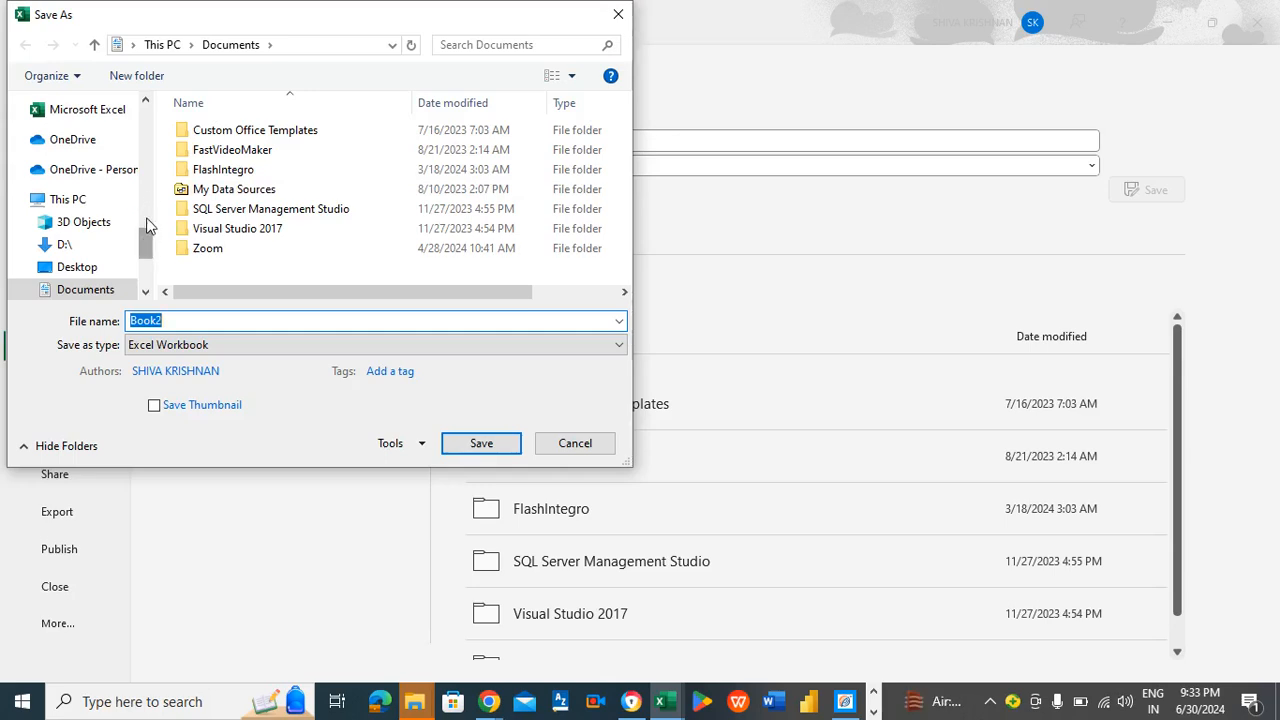
pyautogui.moveTo(145, 238); pyautogui.dragTo(145, 190)
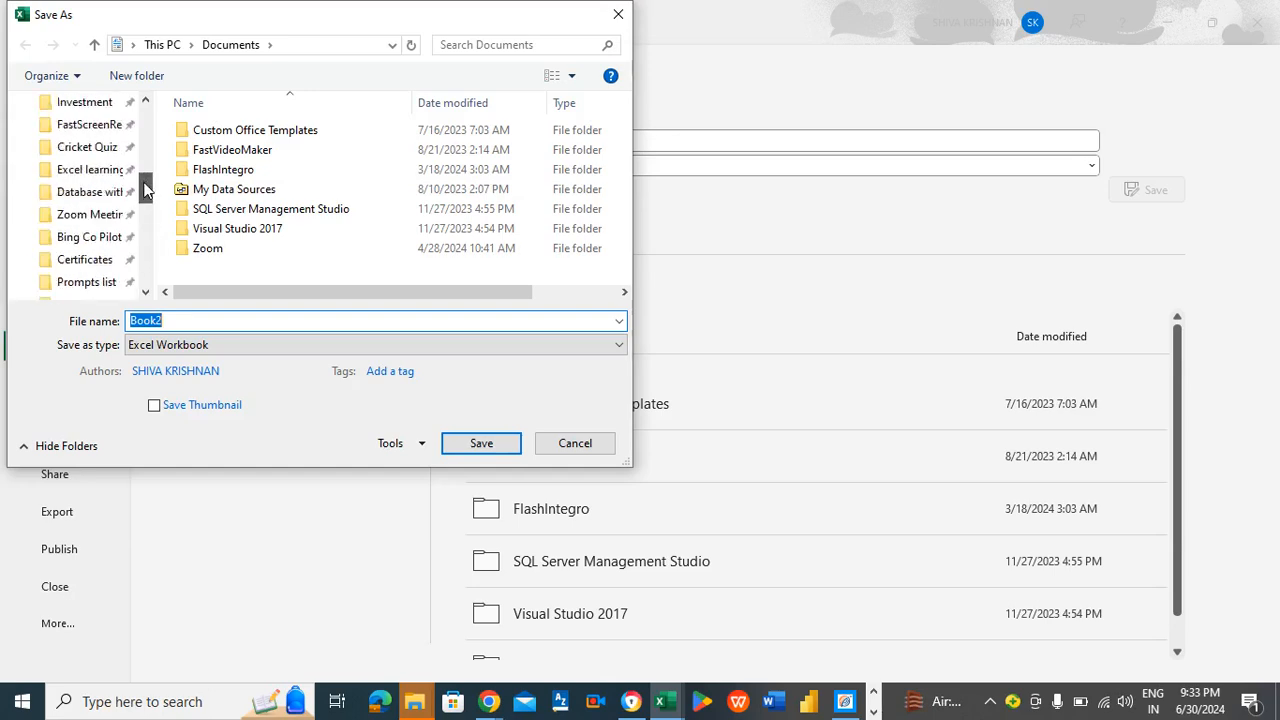
pyautogui.click(88, 169)
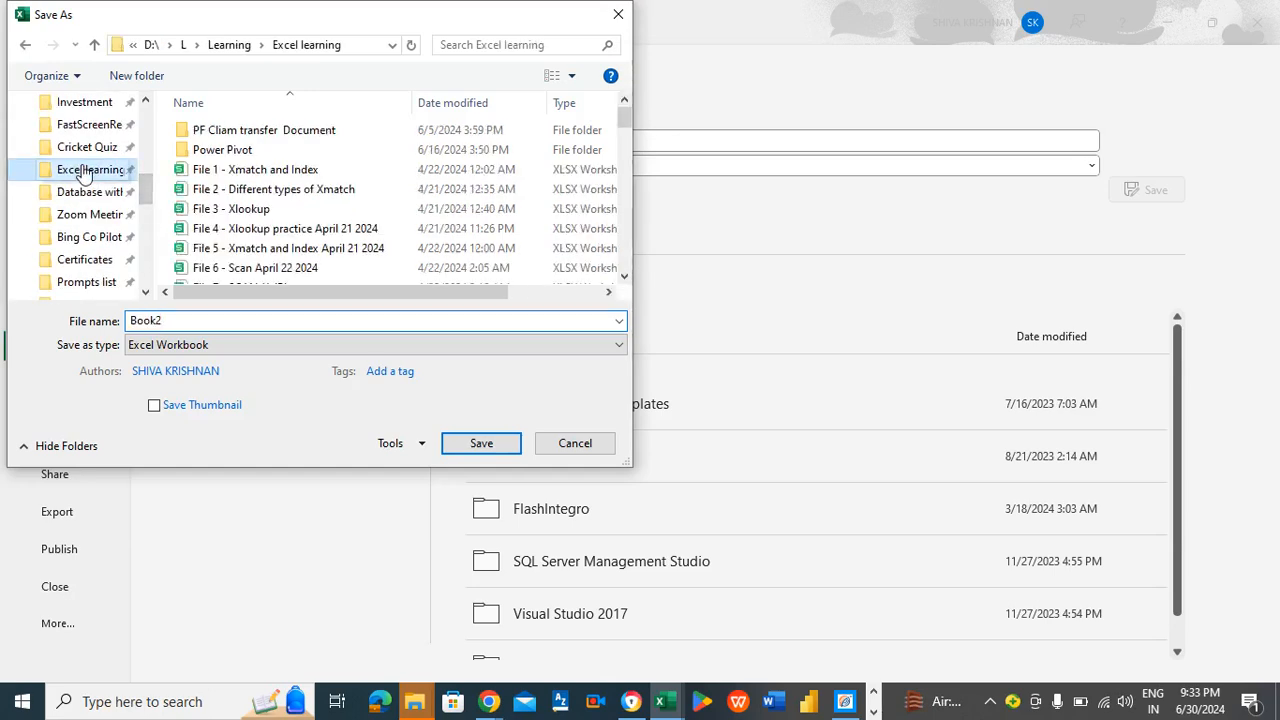
pyautogui.click(172, 344)
pyautogui.click(205, 20)
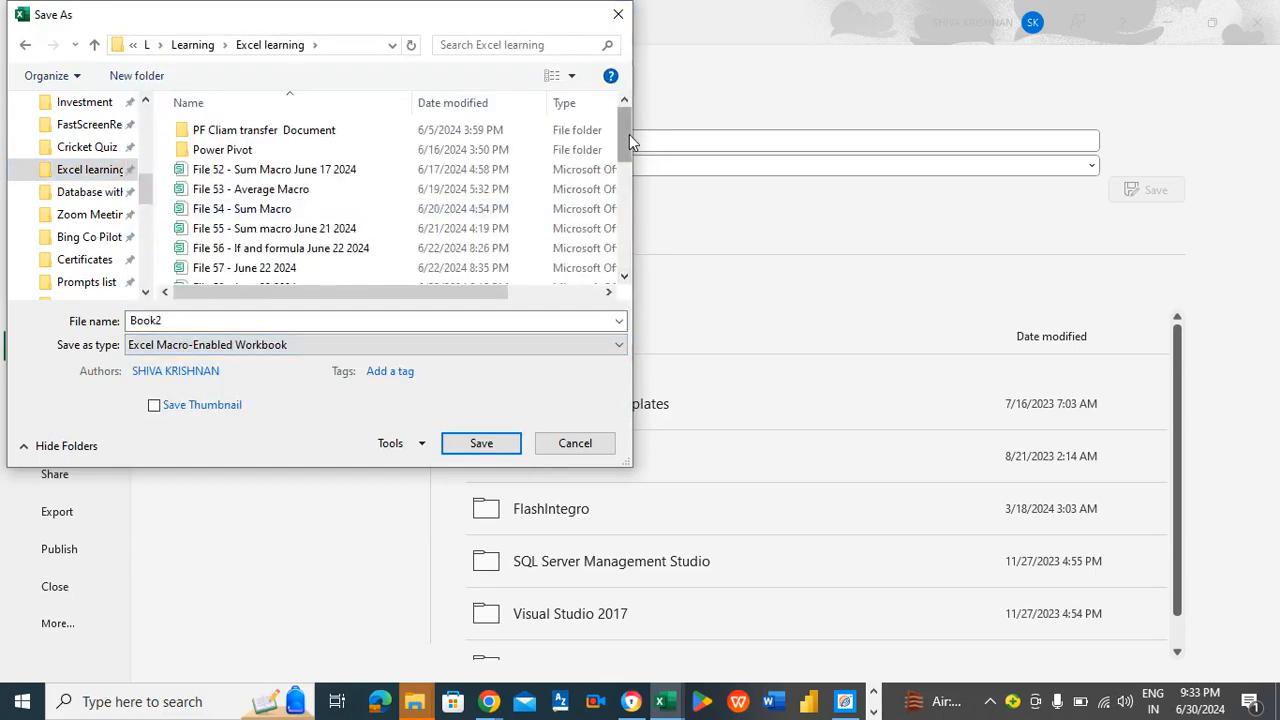
# - Name the file "File 78 - Sumif Macro Tamil", following the numbering of the existing files, and save it
pyautogui.scroll(-2, 629, 134)
pyautogui.moveTo(642, 214); pyautogui.dragTo(624, 268)
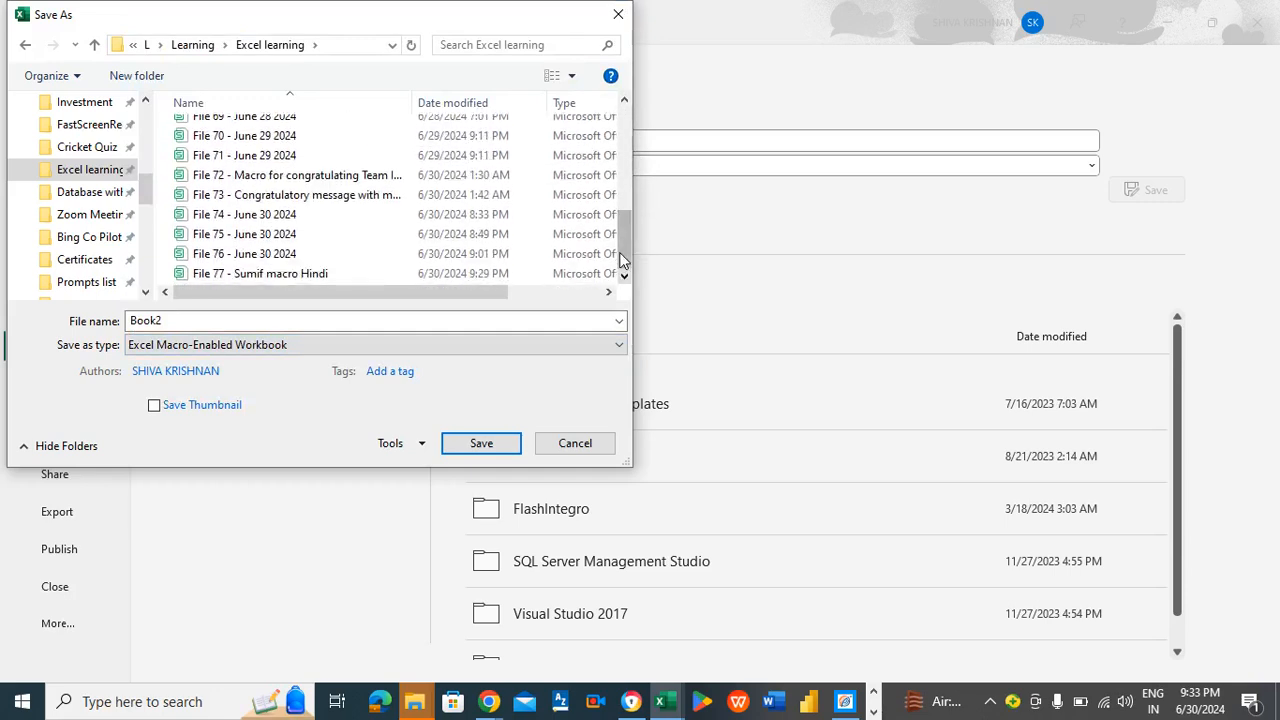
pyautogui.click(192, 320)
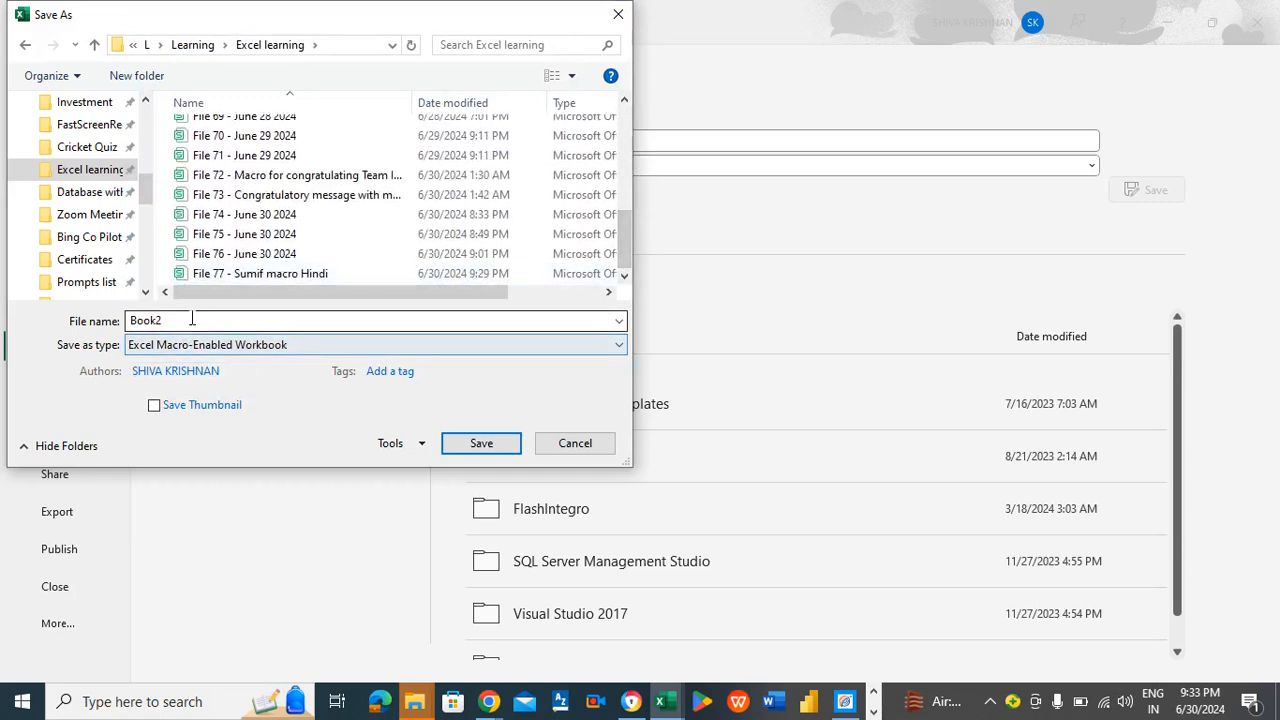
pyautogui.doubleClick(192, 320)
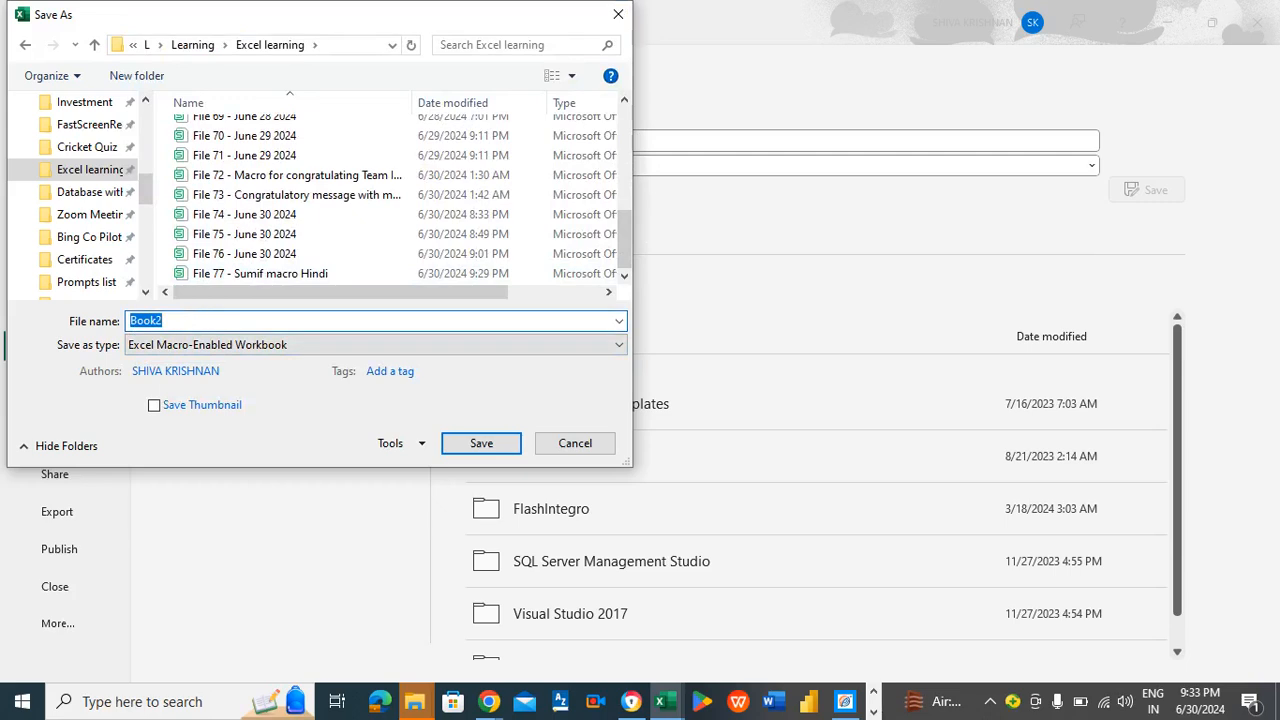
pyautogui.write('File')
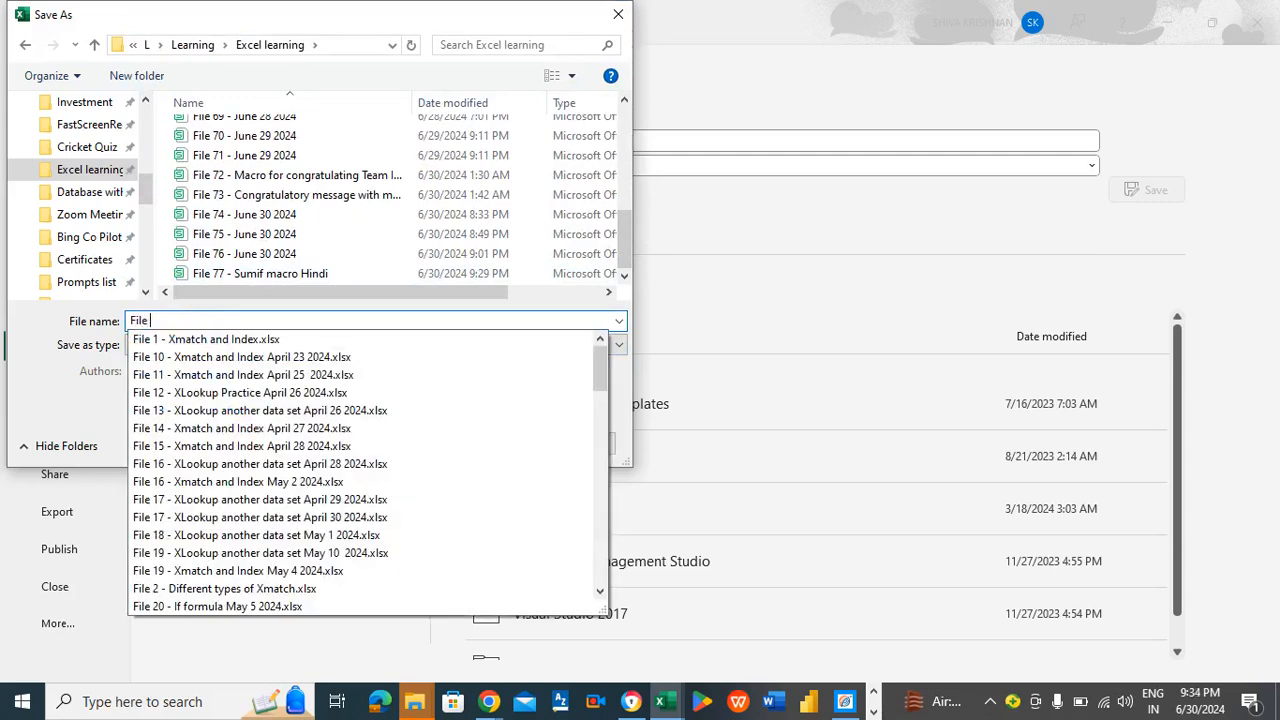
pyautogui.write(' 78')
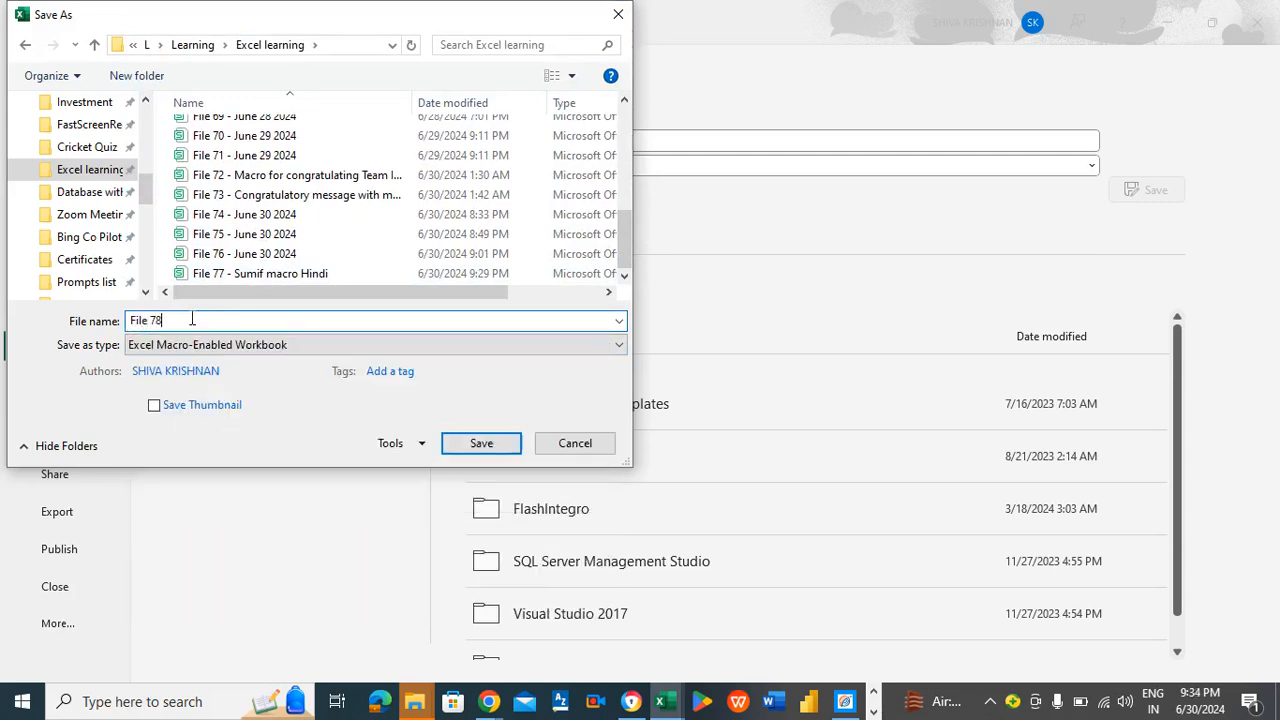
pyautogui.write(' - Sumif Macro Tamil')
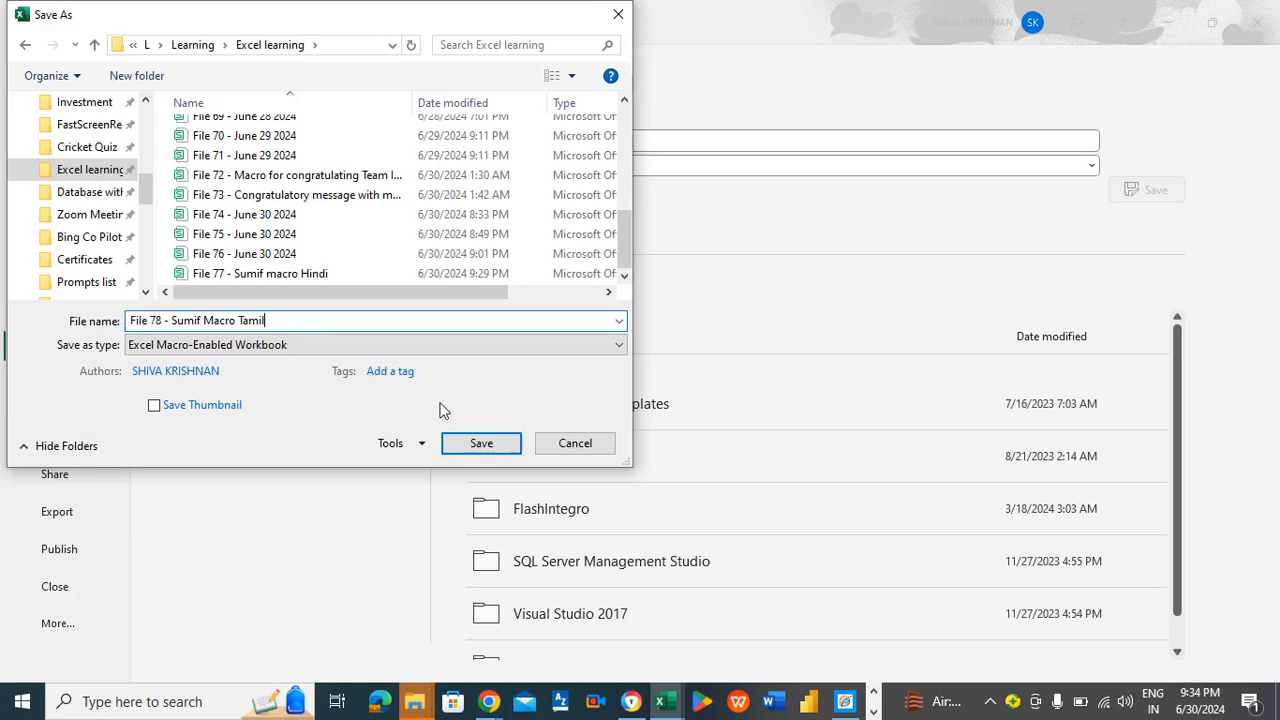
pyautogui.click(481, 446)
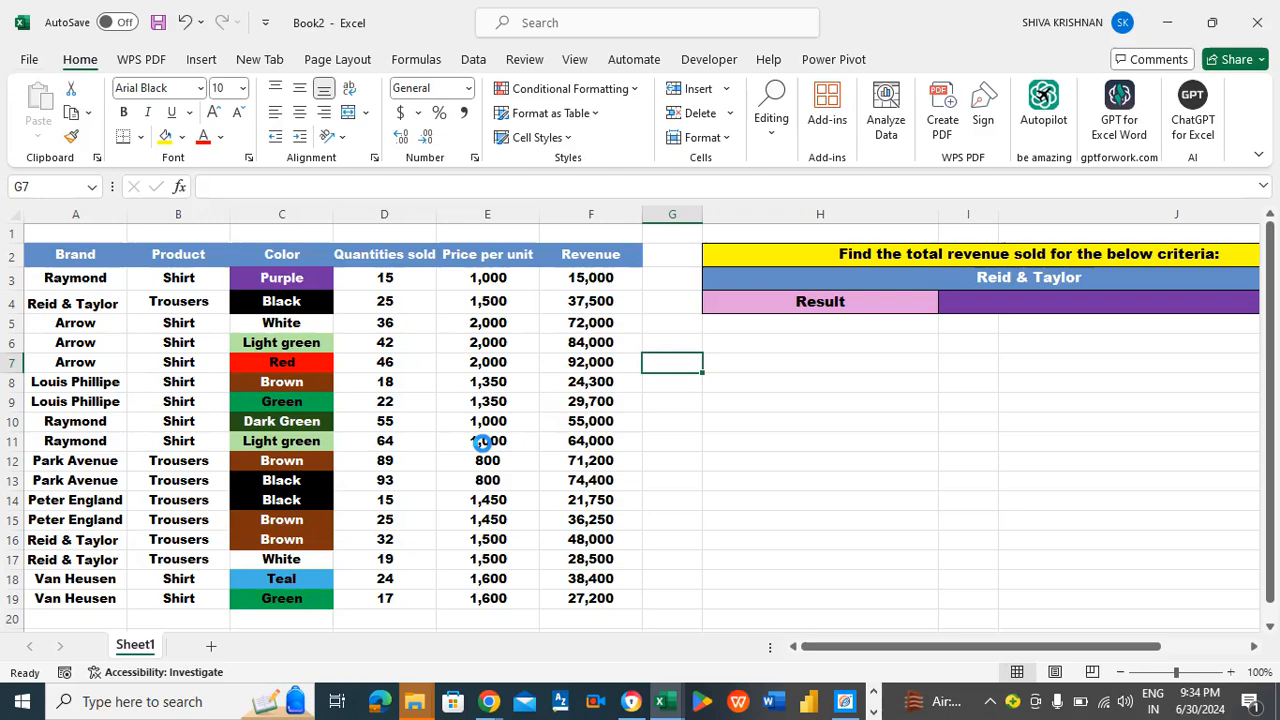
# - Draw a rectangle shape about 1.4" high and 9.41" wide below the result row, starting in column H at row 7
pyautogui.click(737, 363)
pyautogui.click(201, 59)
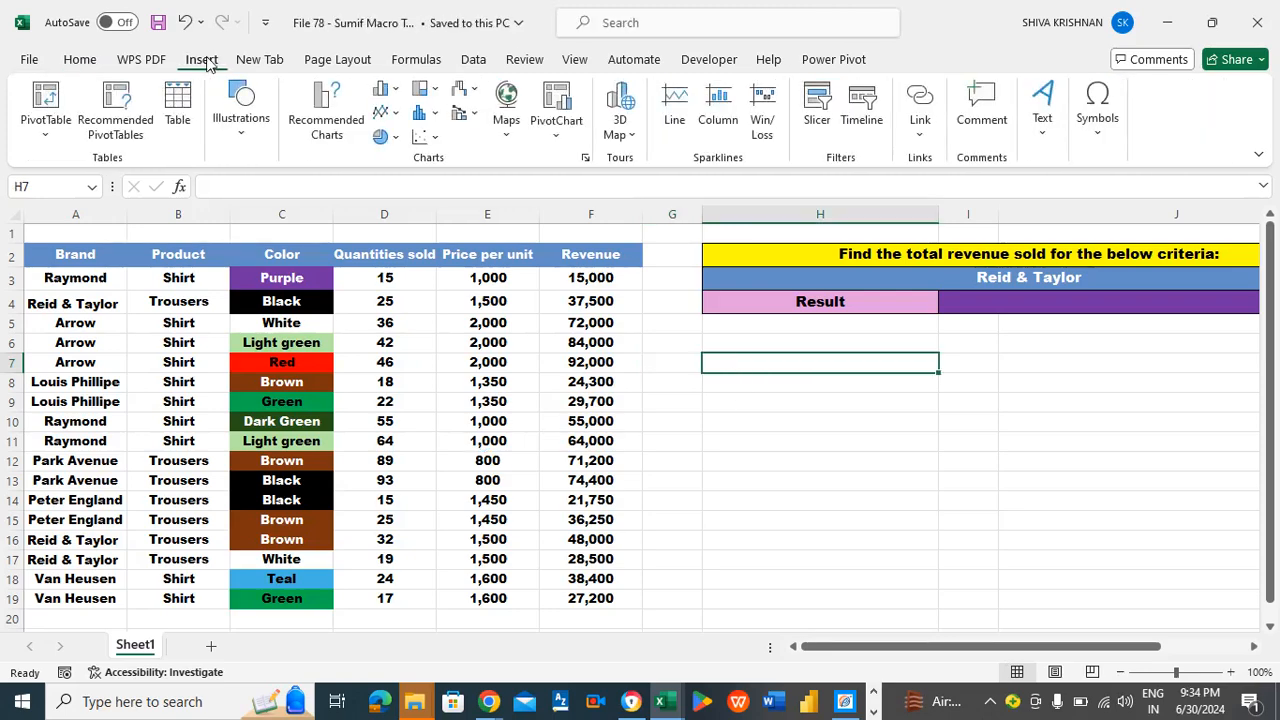
pyautogui.click(236, 128)
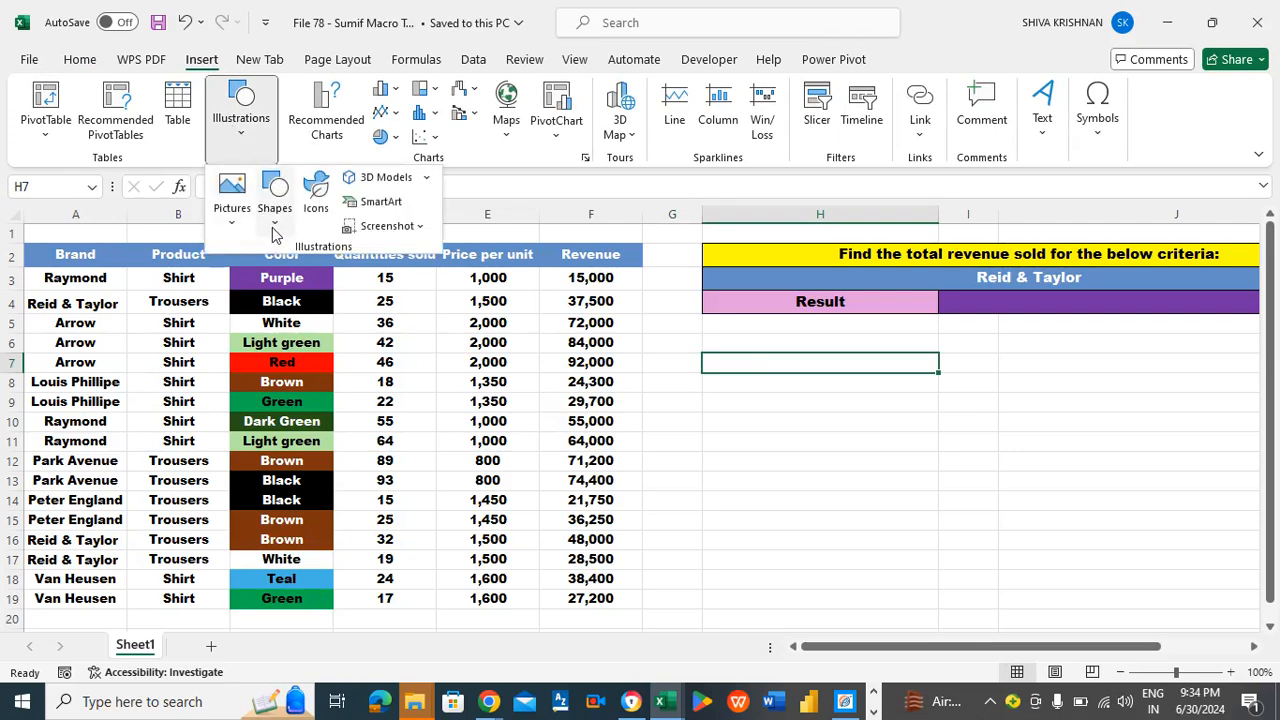
pyautogui.click(274, 198)
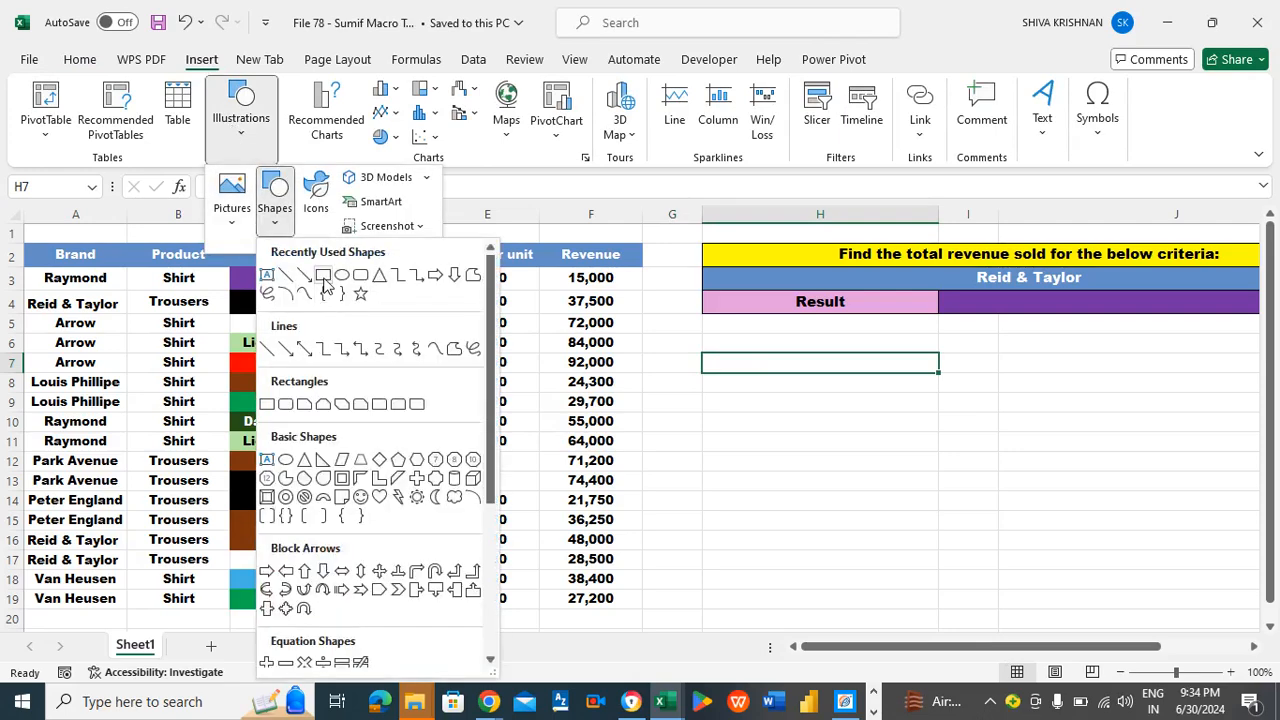
pyautogui.click(323, 276)
pyautogui.moveTo(717, 354); pyautogui.dragTo(1257, 480)
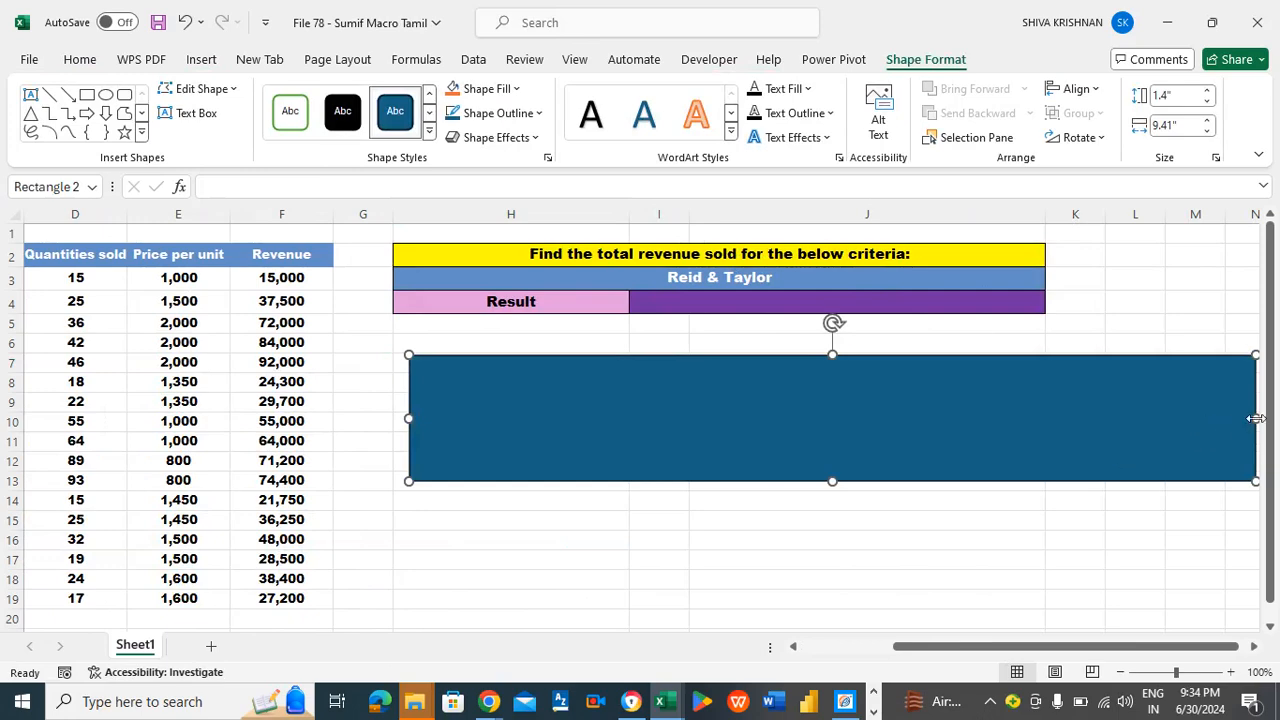
# - Narrow the rectangle to about 6.69" wide and shift it to line up with the starting edge of column H
pyautogui.moveTo(1256, 415); pyautogui.dragTo(957, 420)
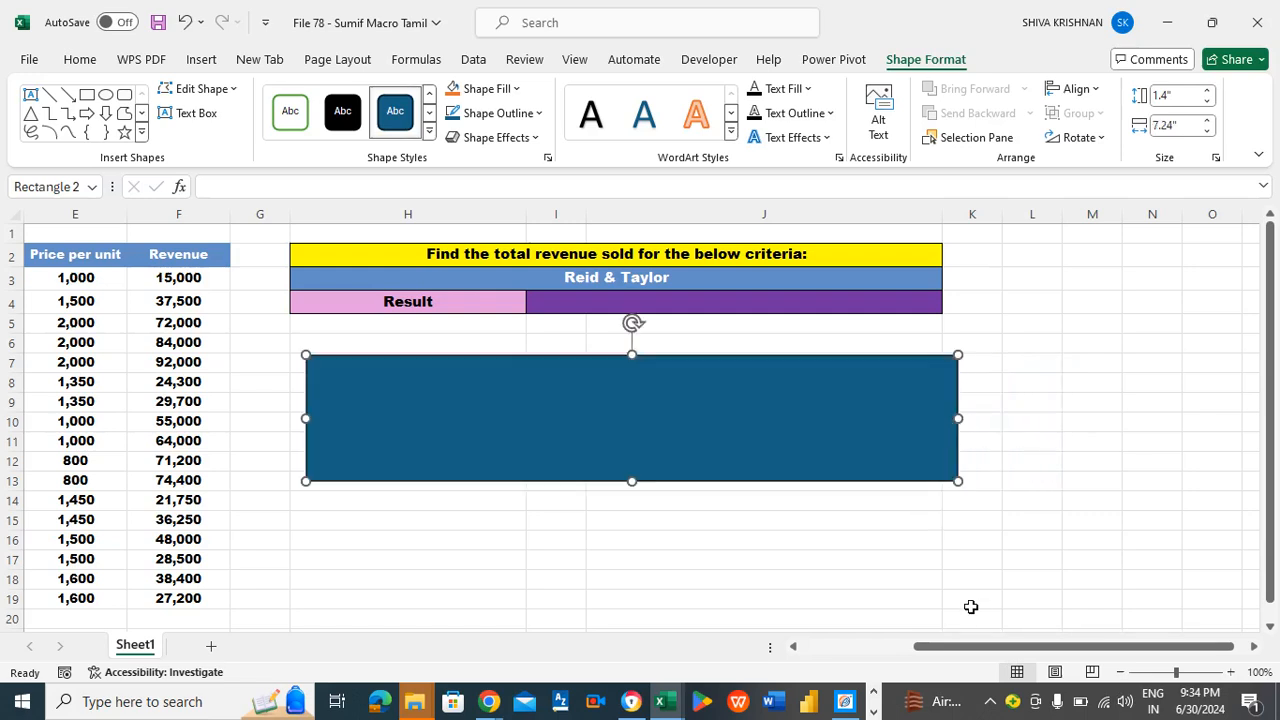
pyautogui.moveTo(969, 654); pyautogui.dragTo(891, 658)
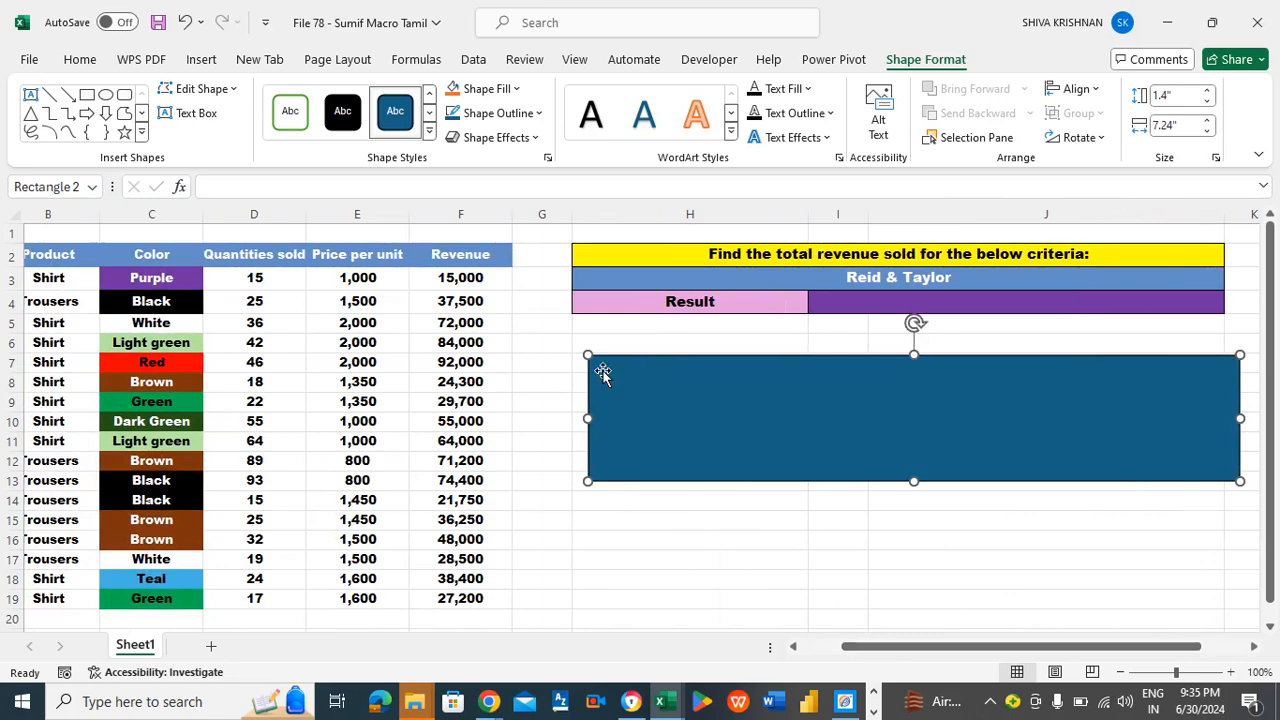
pyautogui.moveTo(617, 367); pyautogui.dragTo(604, 369)
pyautogui.moveTo(903, 658); pyautogui.dragTo(873, 663)
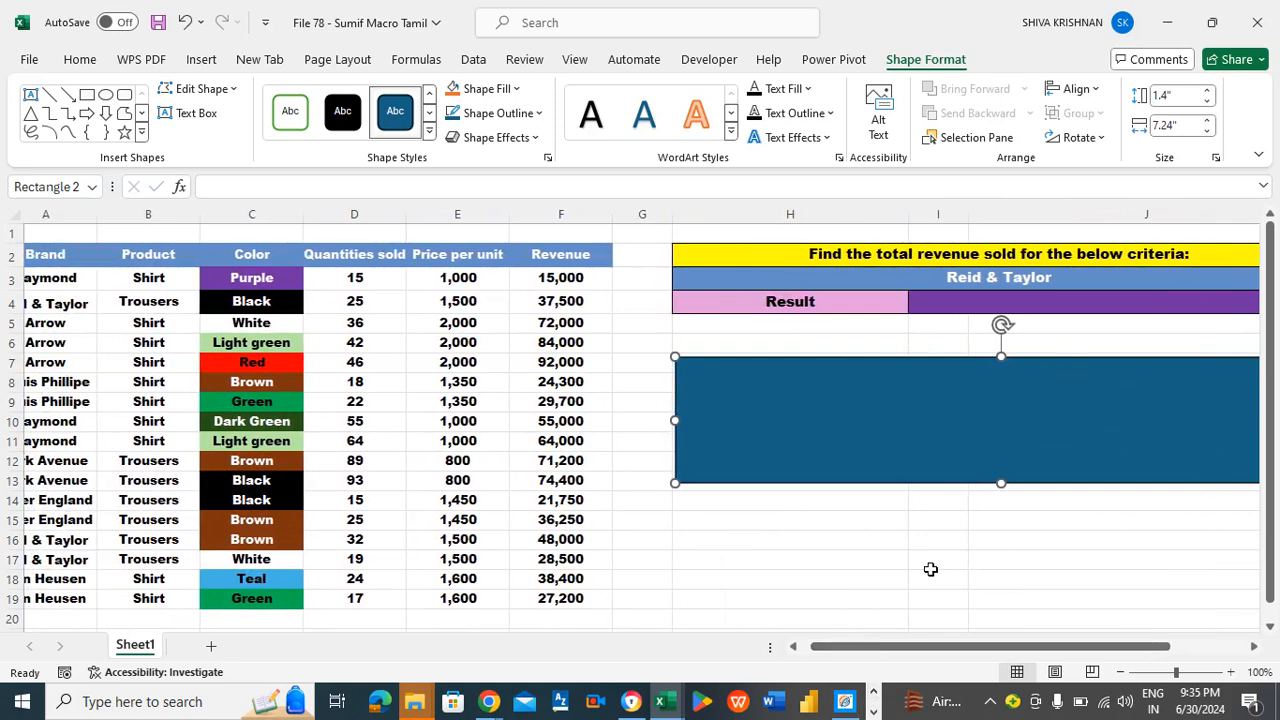
pyautogui.moveTo(948, 658); pyautogui.dragTo(974, 657)
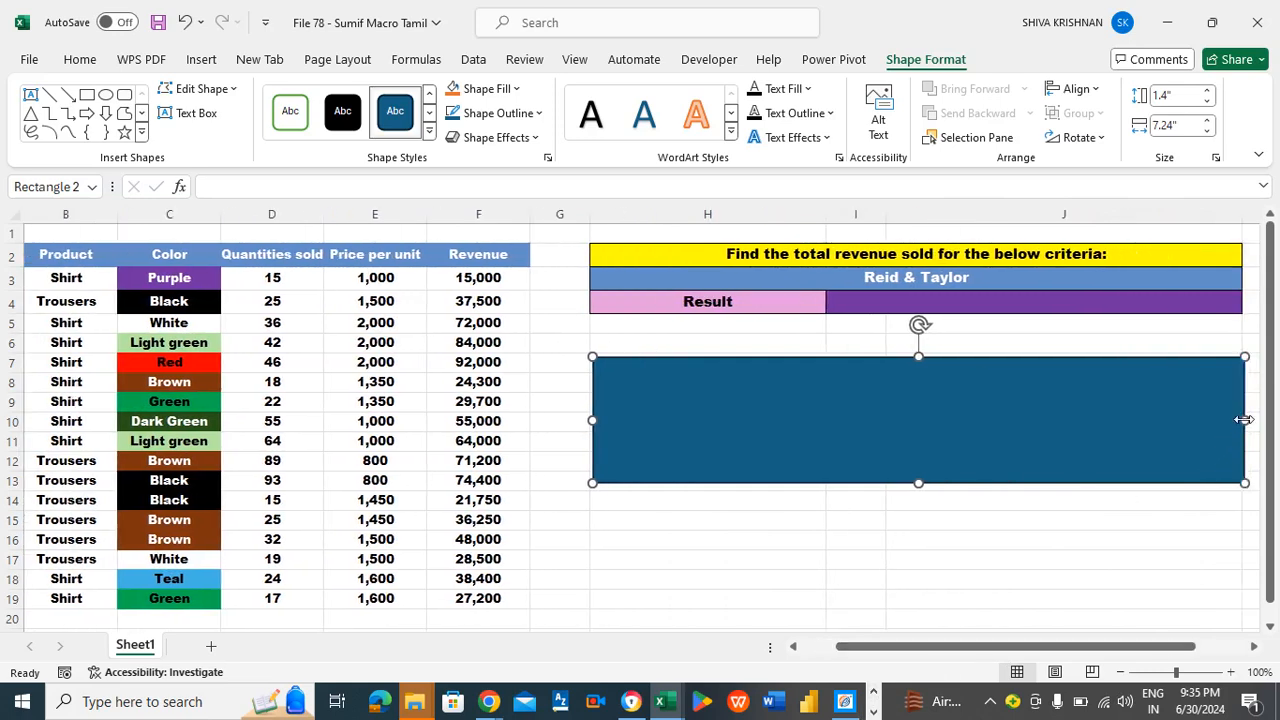
pyautogui.moveTo(1244, 420); pyautogui.dragTo(1195, 422)
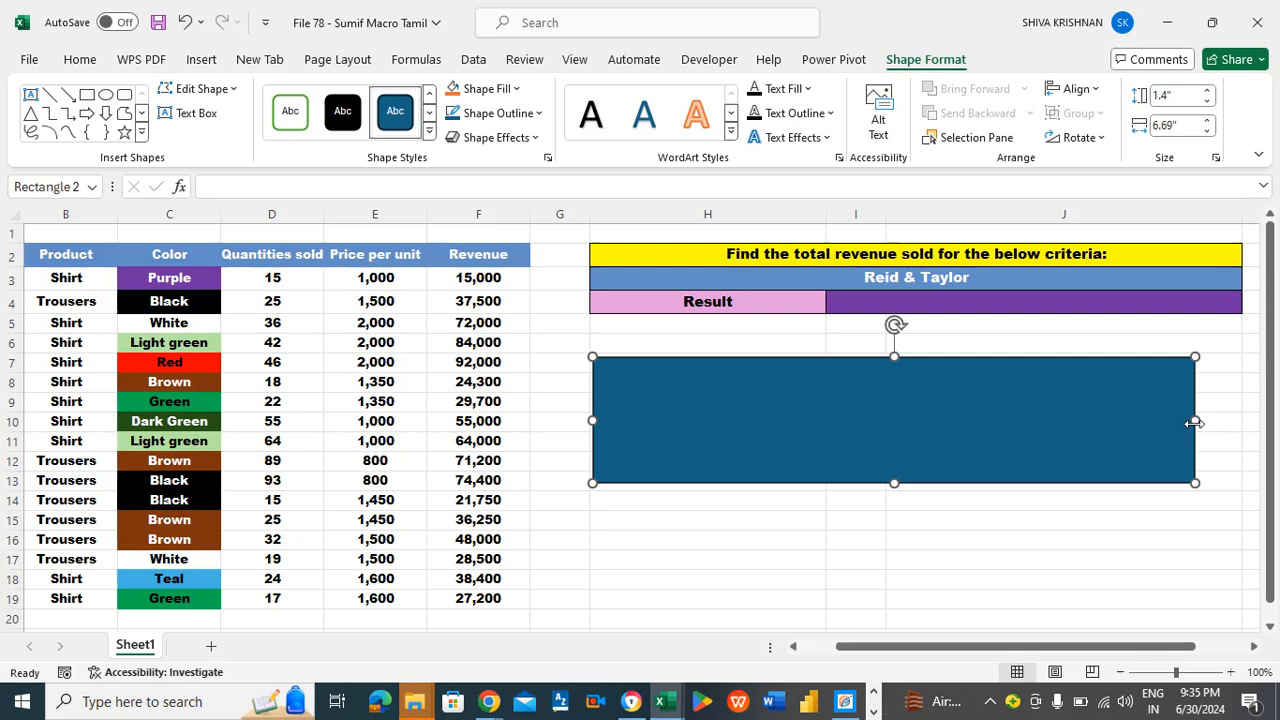
pyautogui.moveTo(883, 650); pyautogui.dragTo(850, 655)
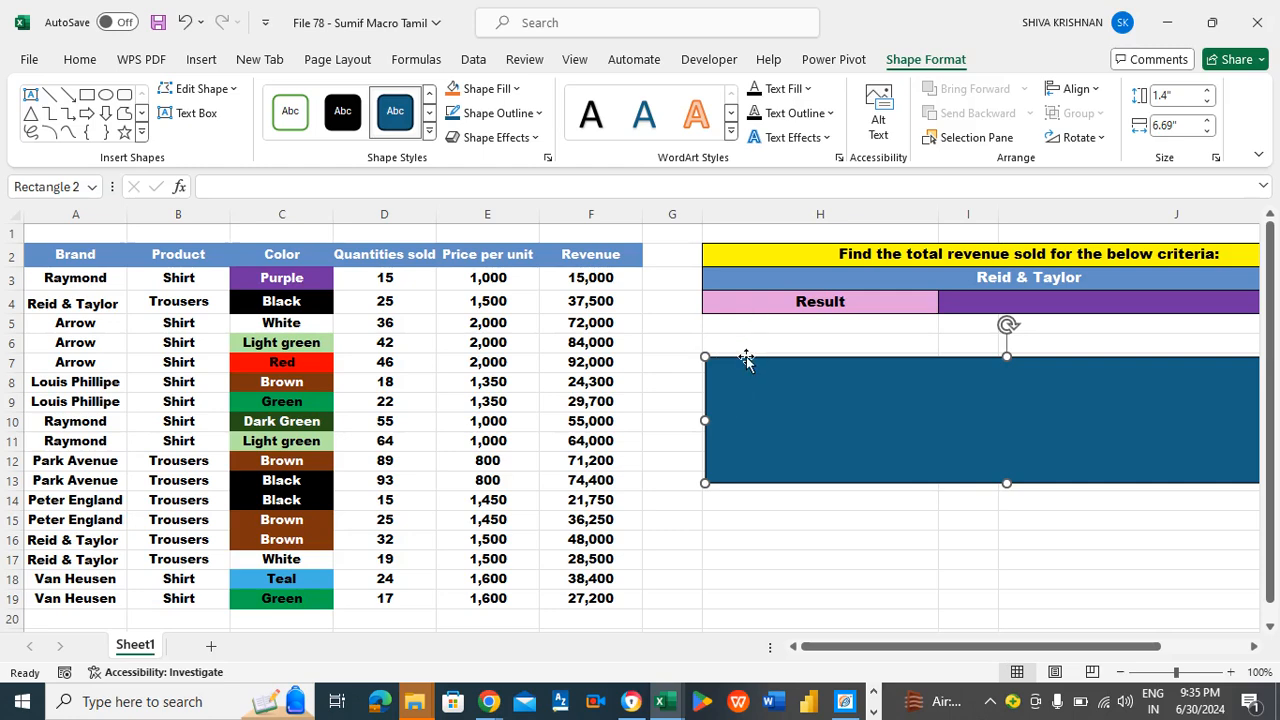
# - Label the rectangle with the text "Calculate Revenue"
pyautogui.write('C')
pyautogui.press('BackSpace')
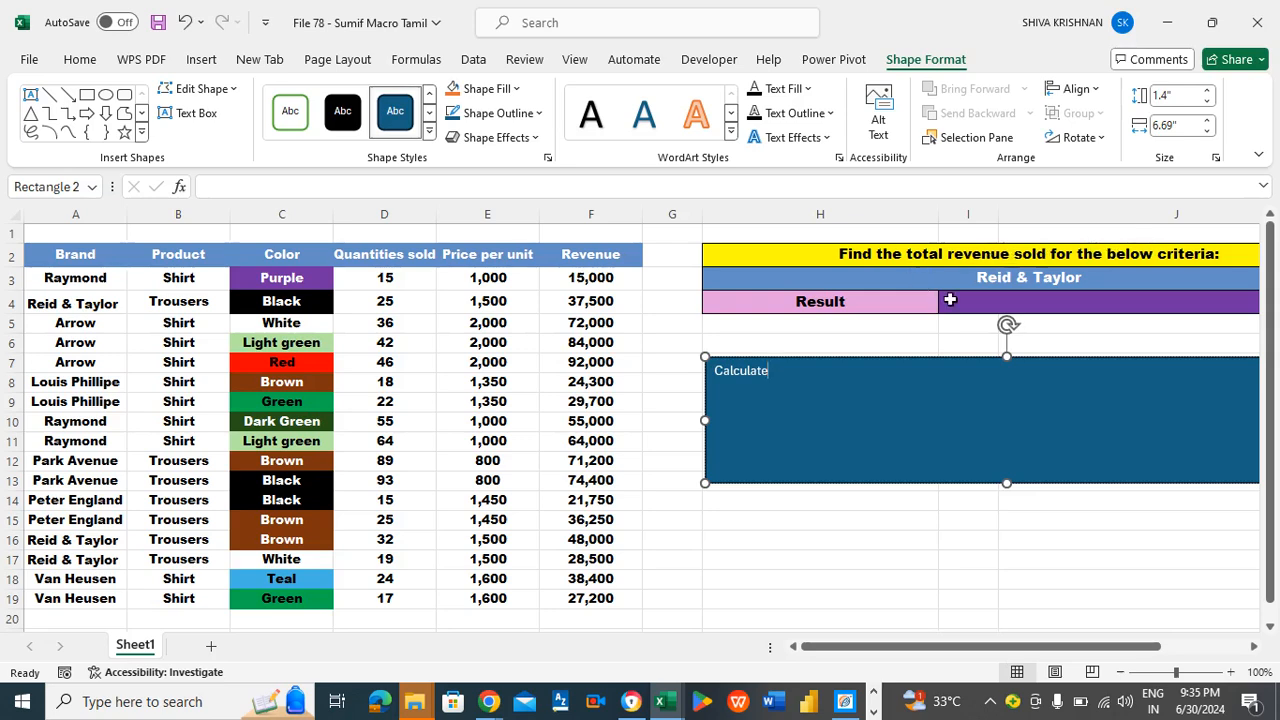
pyautogui.click(810, 380)
pyautogui.write('Revenue')
# - Center all of the rectangle's label text horizontally and vertically within the shape
pyautogui.hotkey('ctrl', 'a')
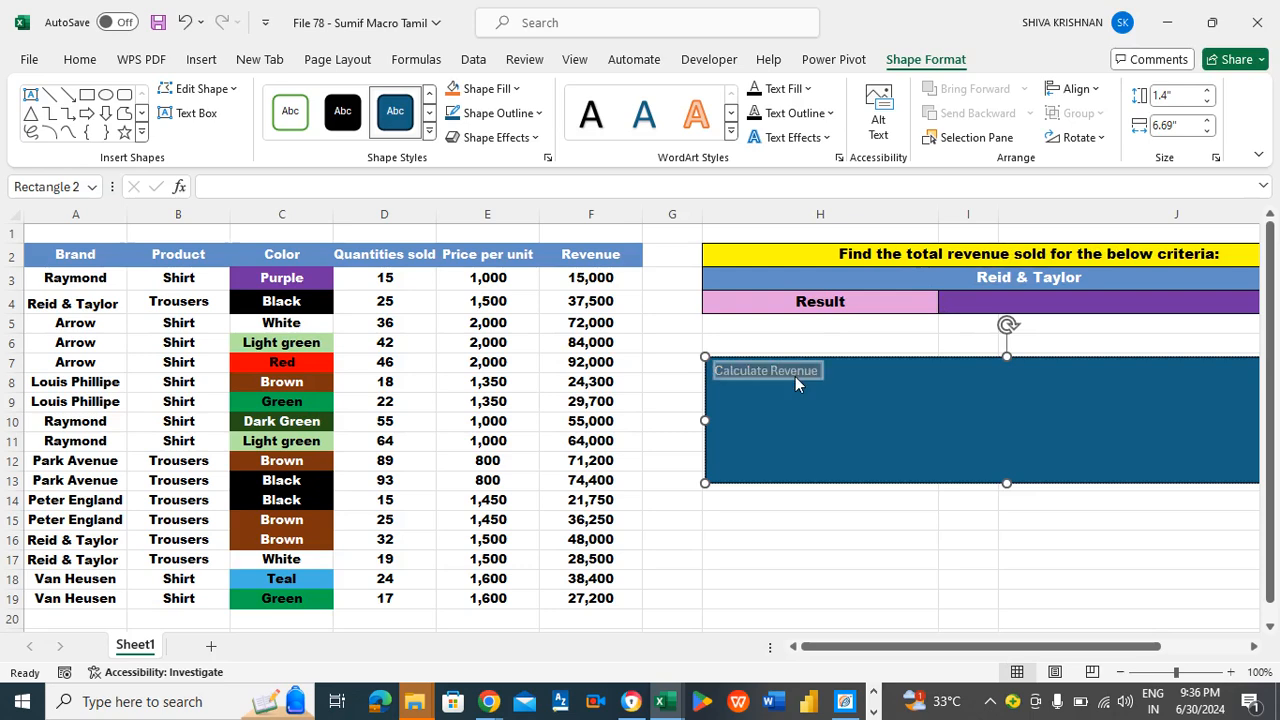
pyautogui.click(72, 62)
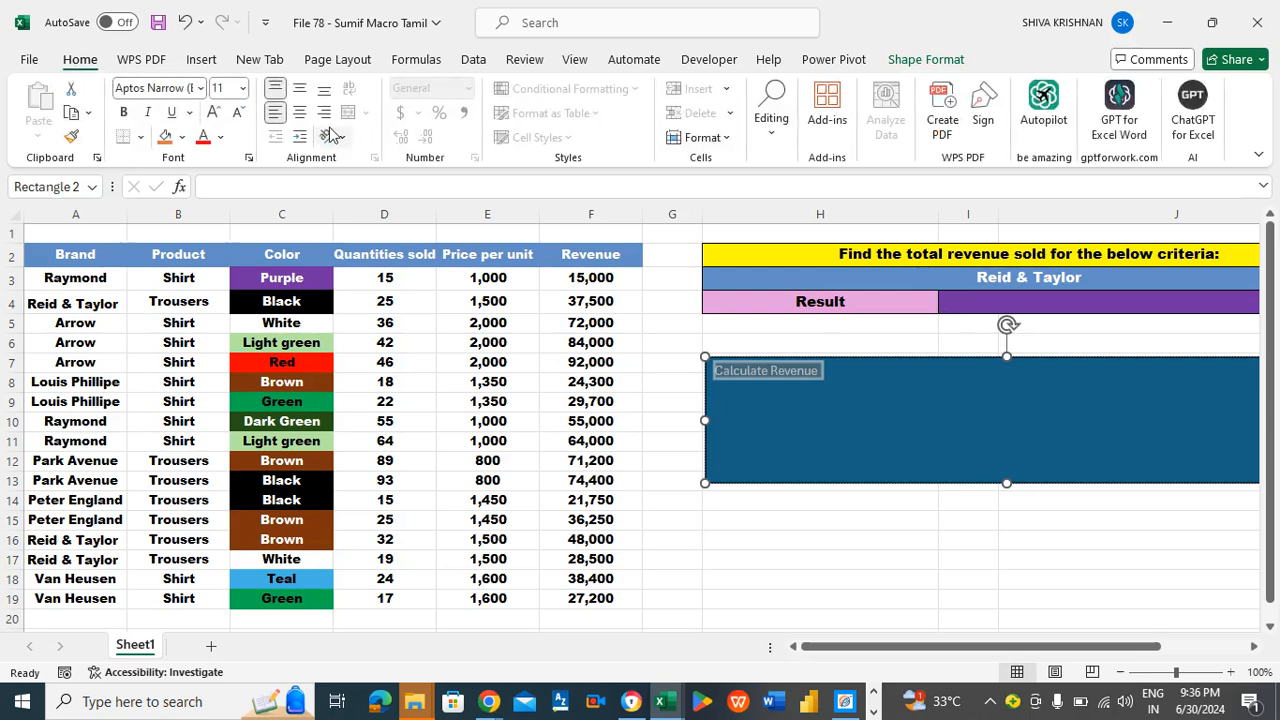
pyautogui.click(299, 112)
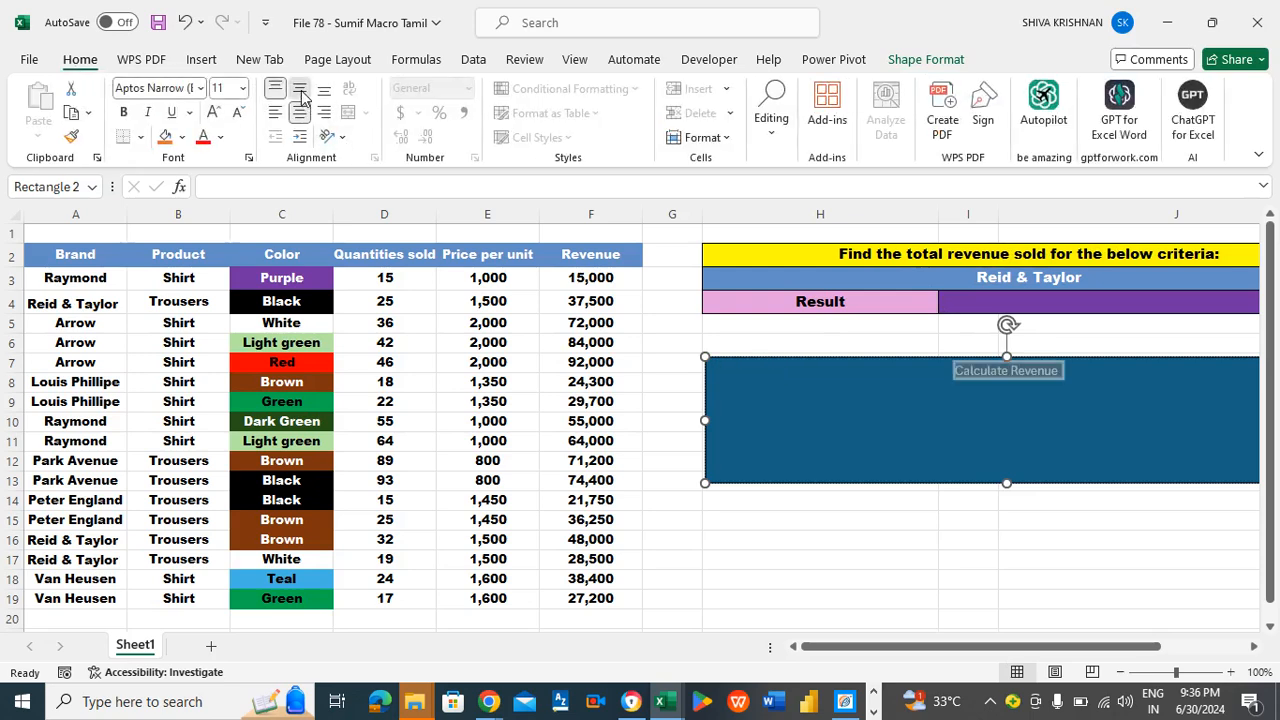
pyautogui.click(301, 92)
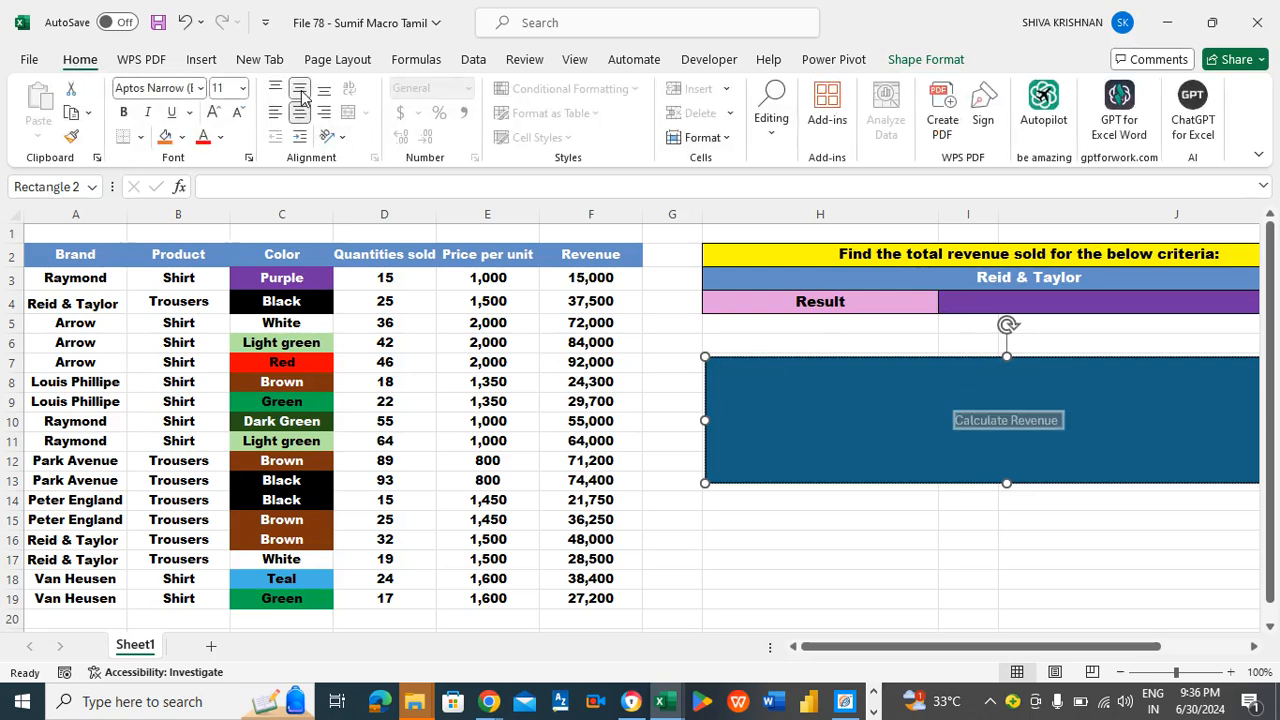
# - Set the font size of the rectangle's "Calculate Revenue" label to 44
pyautogui.click(242, 88)
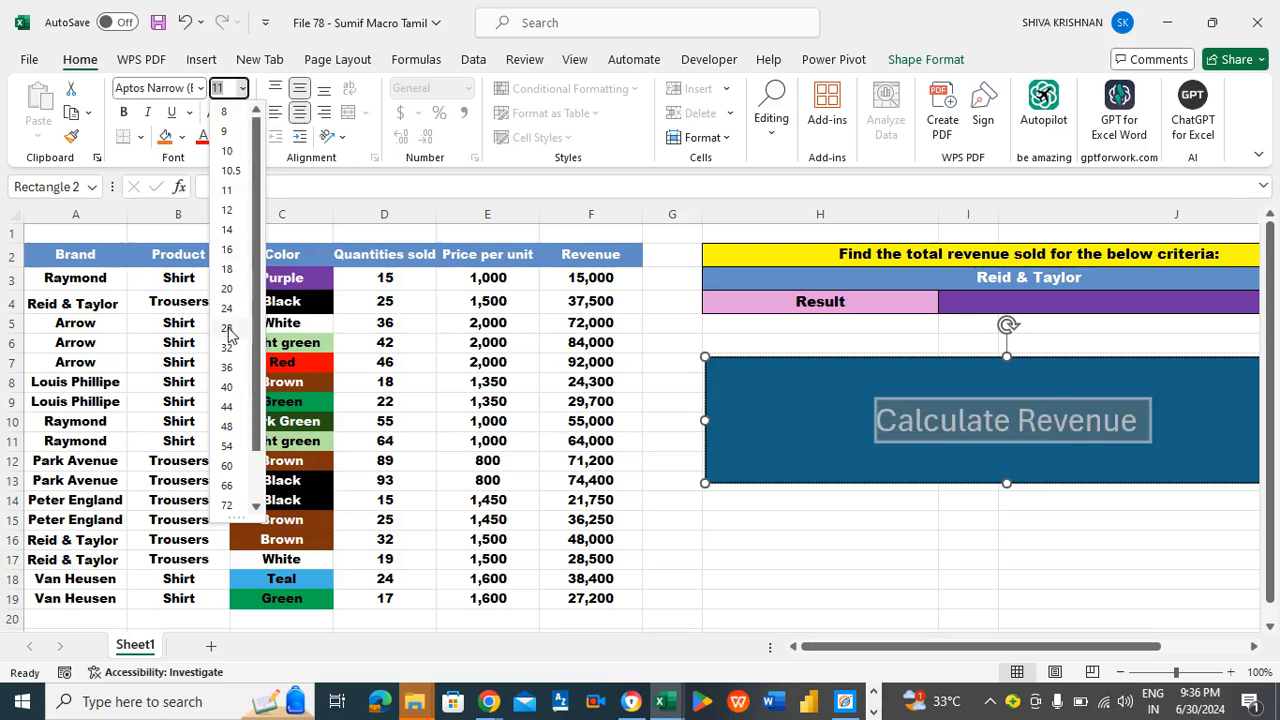
pyautogui.click(234, 405)
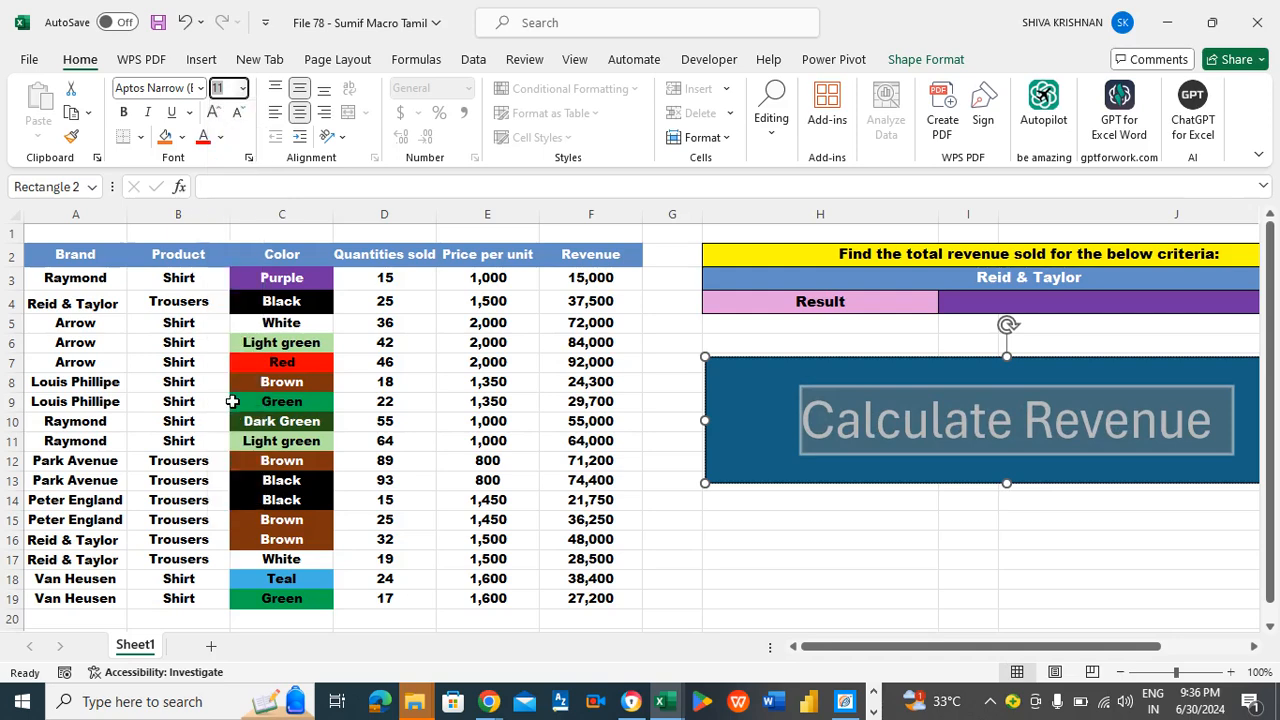
pyautogui.click(666, 344)
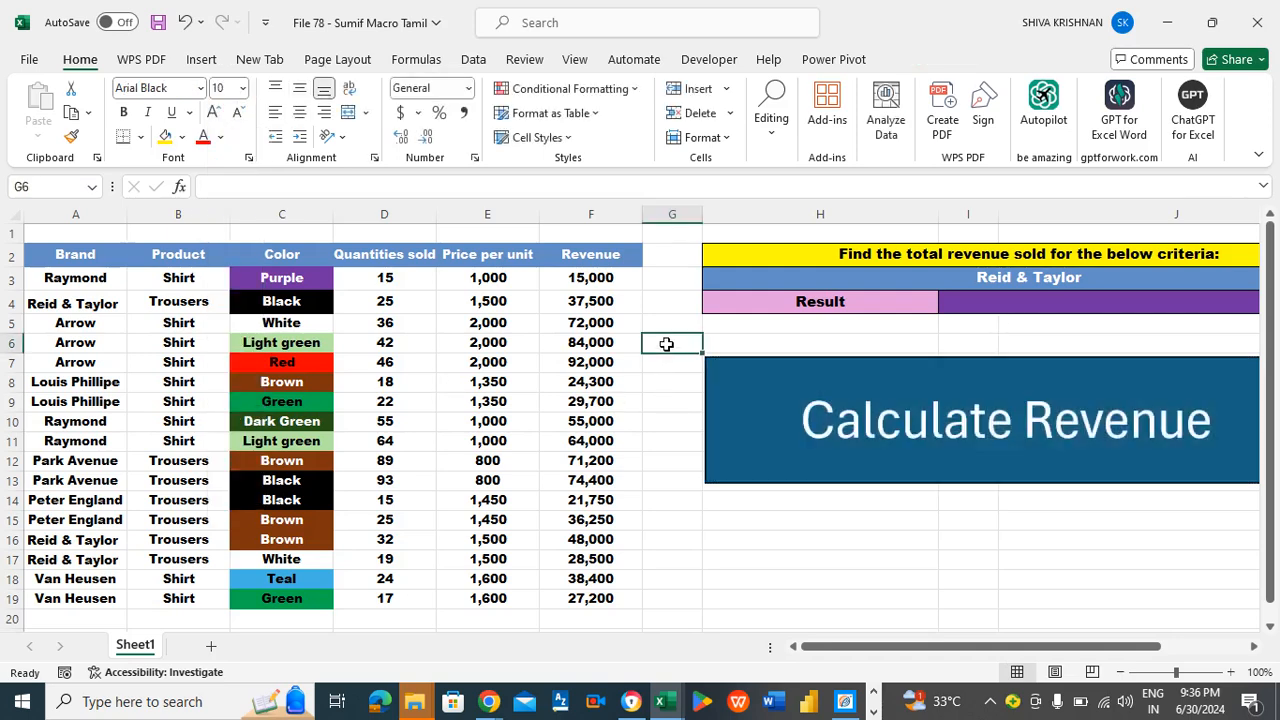
# - Set up a new macro recording in this workbook with the macro name SumifTamil
pyautogui.click(712, 59)
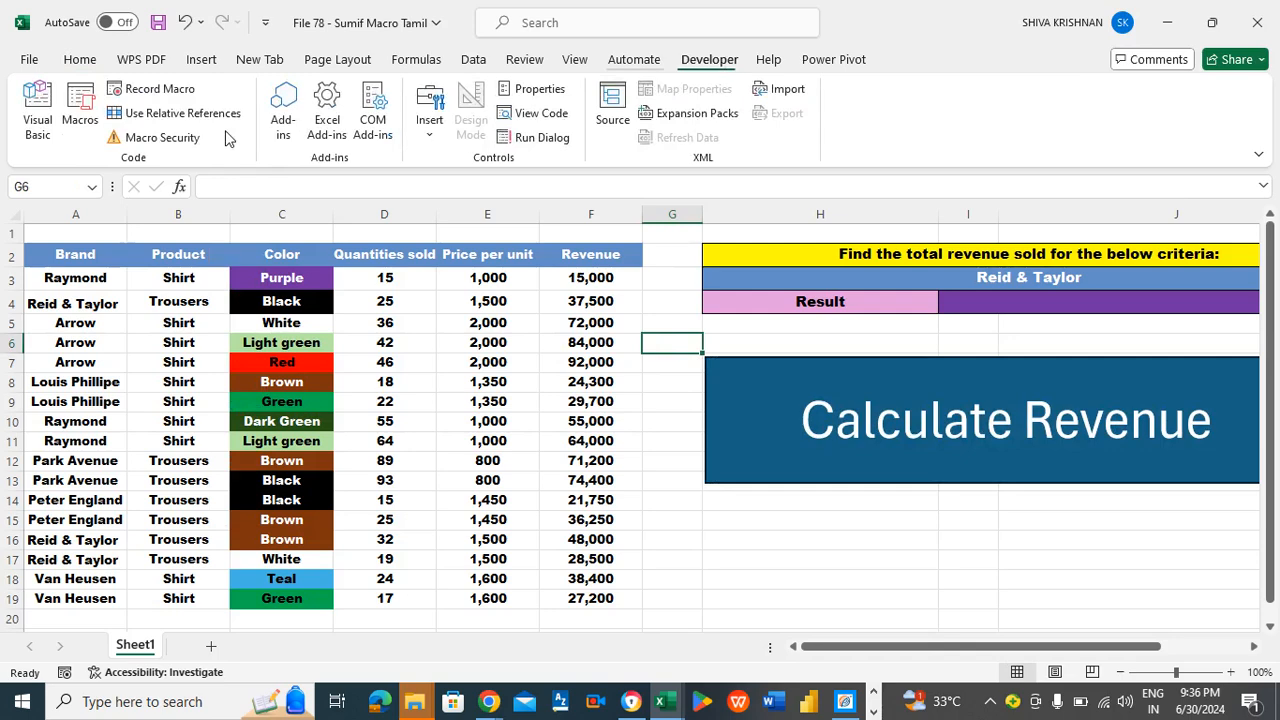
pyautogui.click(142, 89)
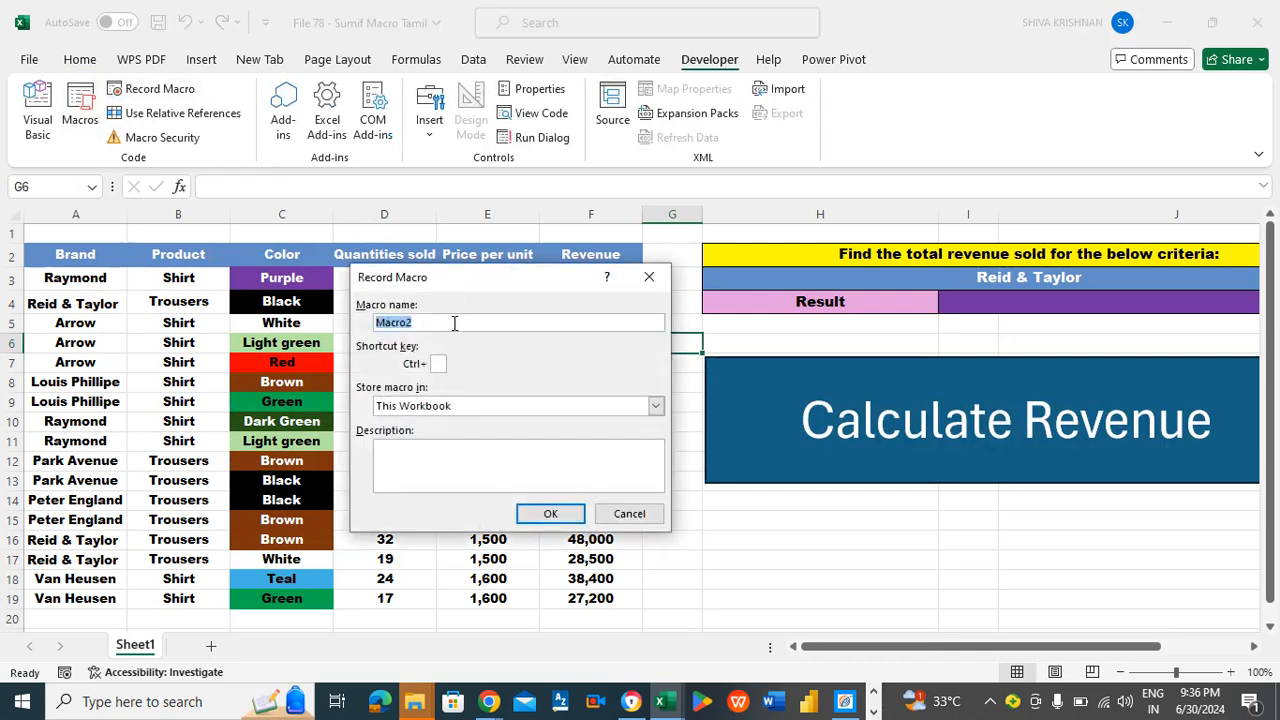
pyautogui.write('Sumif')
pyautogui.write('T')
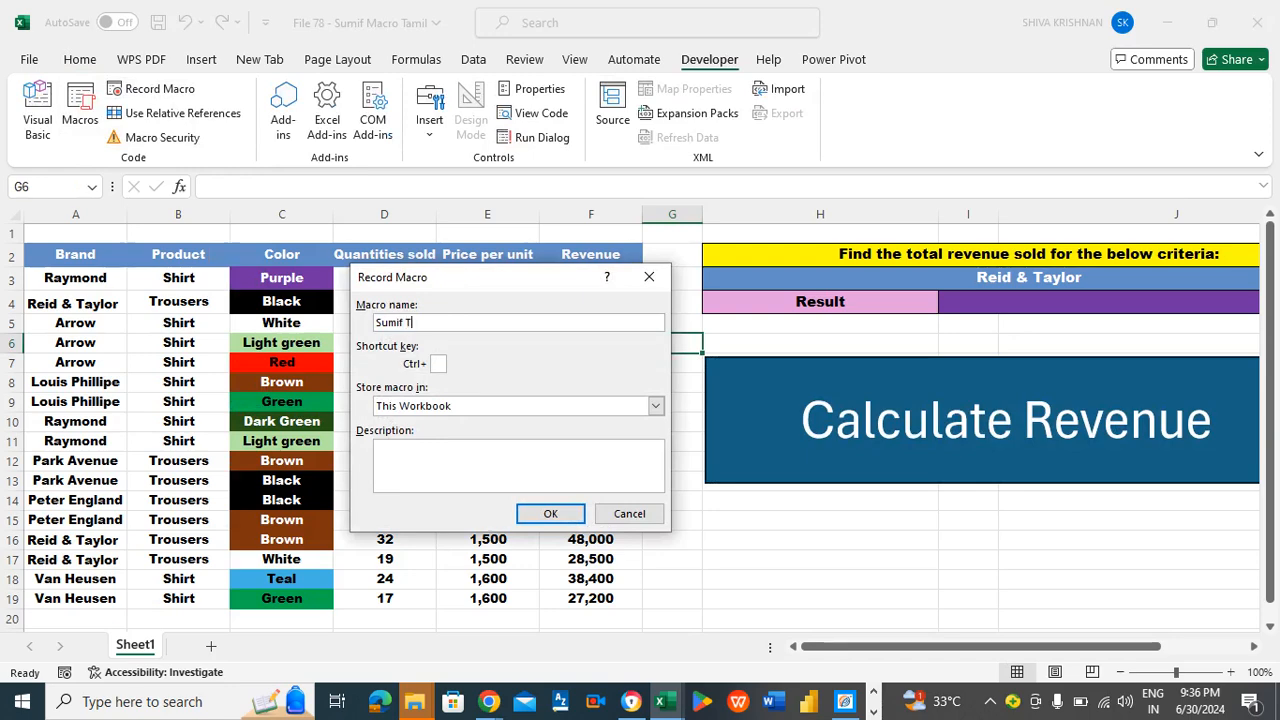
pyautogui.press('BackSpace')
pyautogui.write('Tamil')
# - Add the description "this will run sumif formula" to the macro and start recording
pyautogui.click(460, 460)
pyautogui.write('this wi')
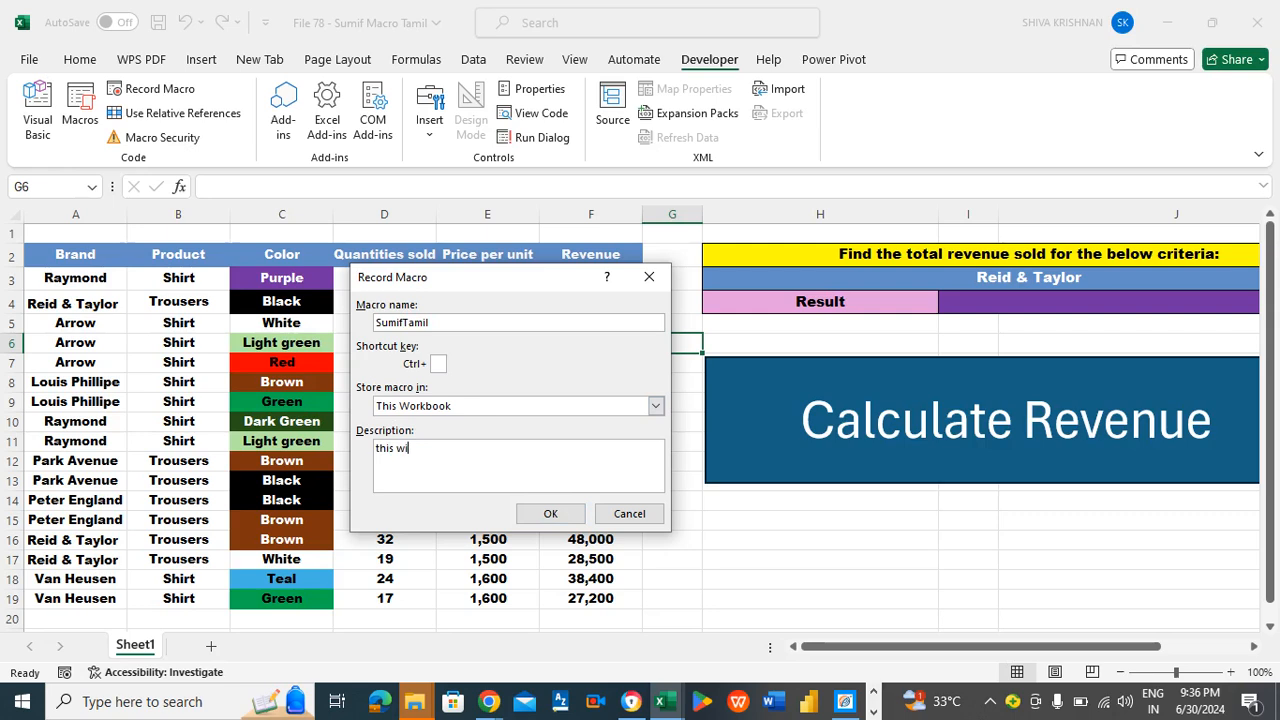
pyautogui.write('ll run sumif formula')
pyautogui.click(548, 514)
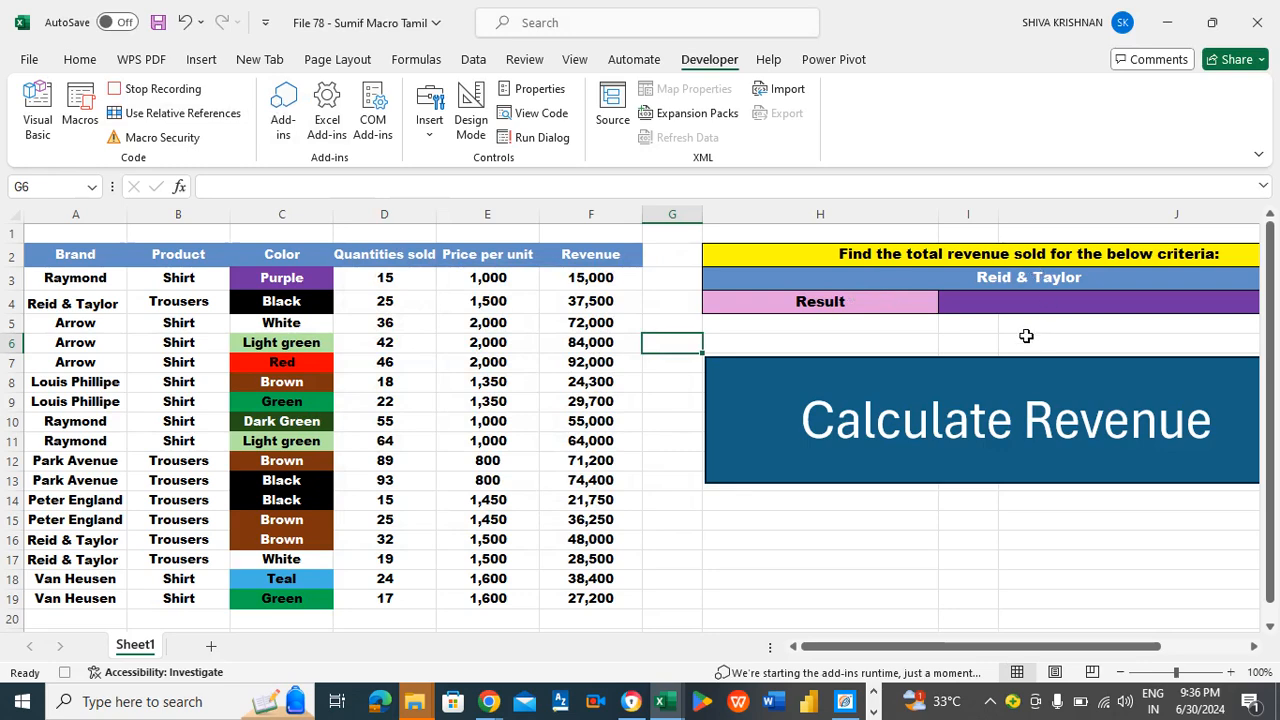
# - Enter the formula =SUMIF(A3:A19,H3,F3:F19) in result cell I4 to total the revenue for the brand in H3
pyautogui.click(1014, 296)
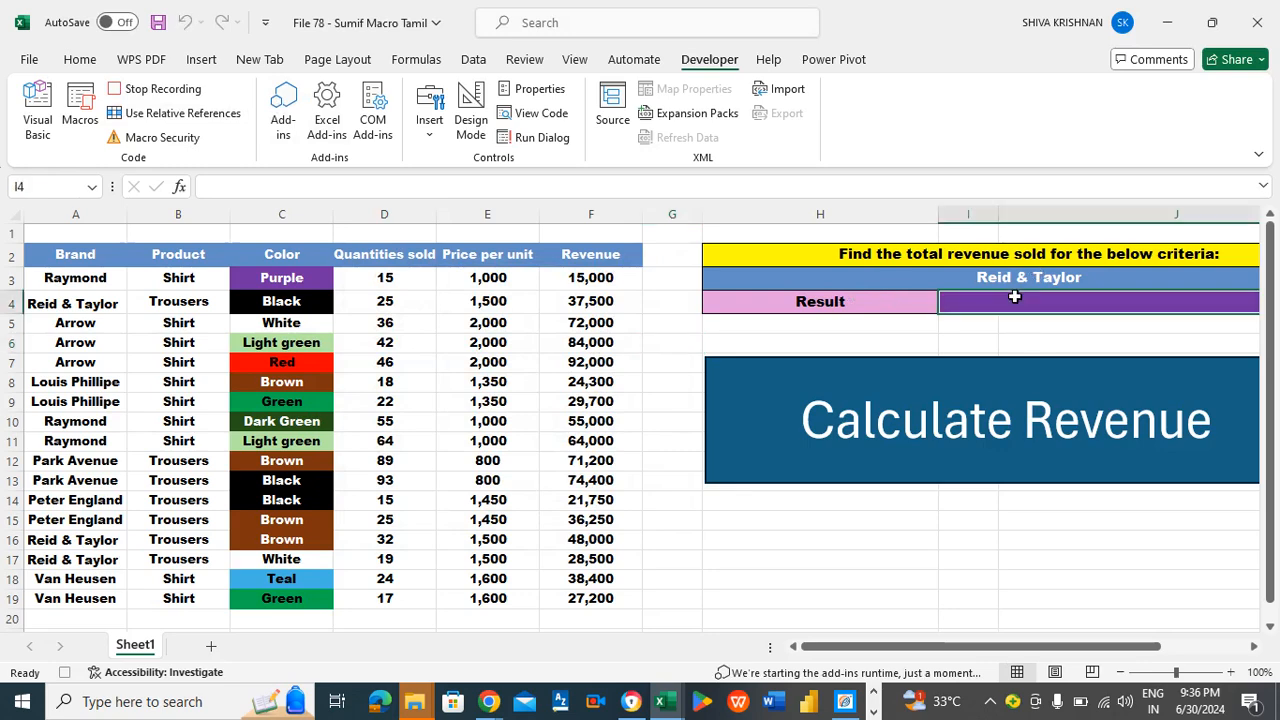
pyautogui.write('=su')
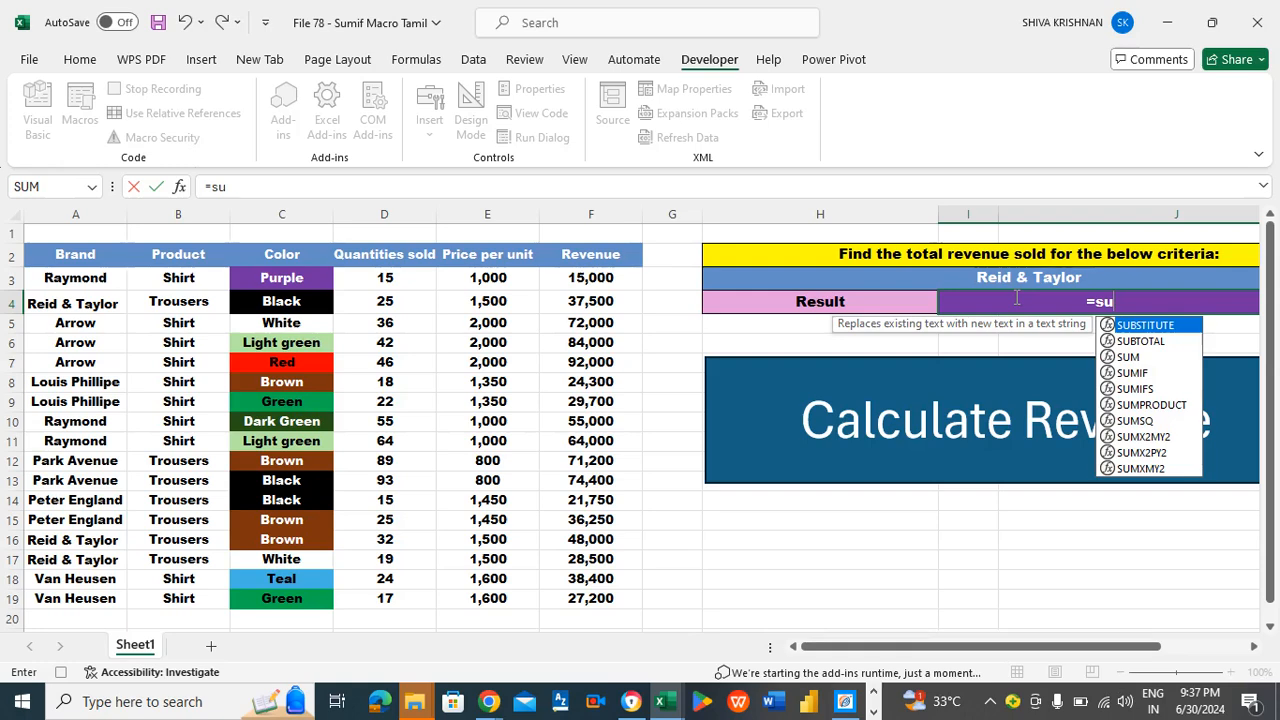
pyautogui.write('mif')
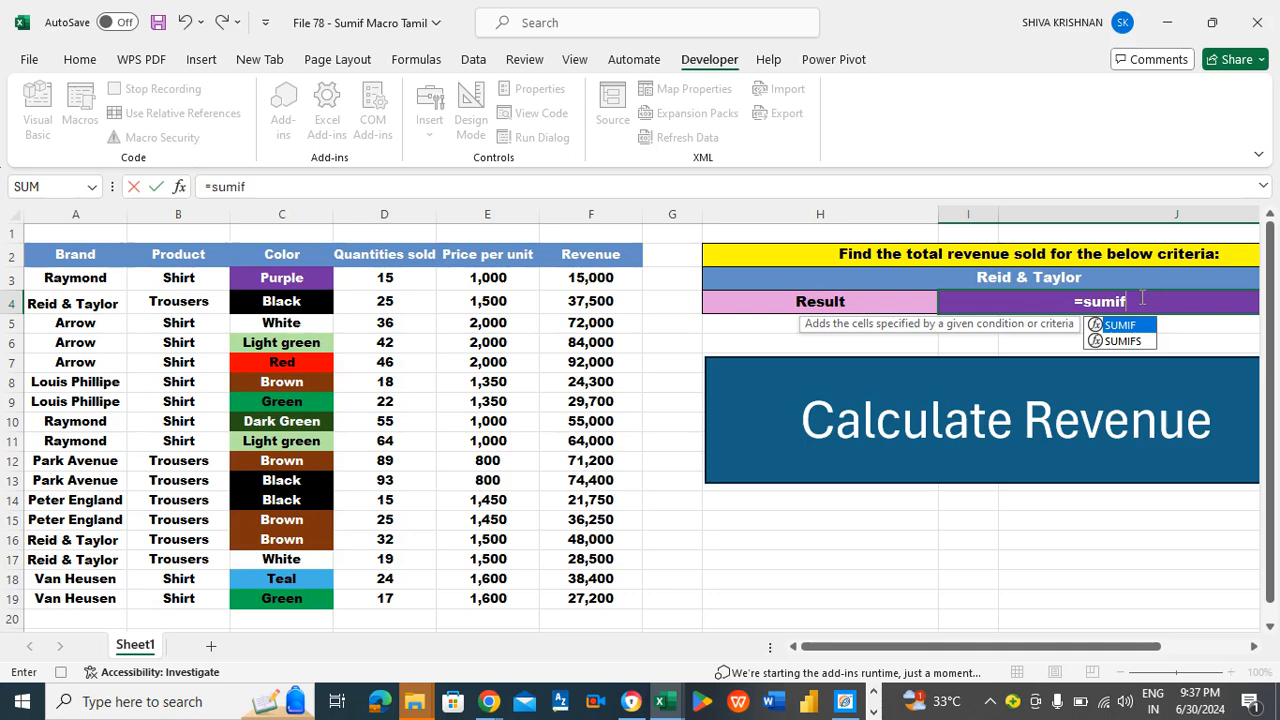
pyautogui.write('(')
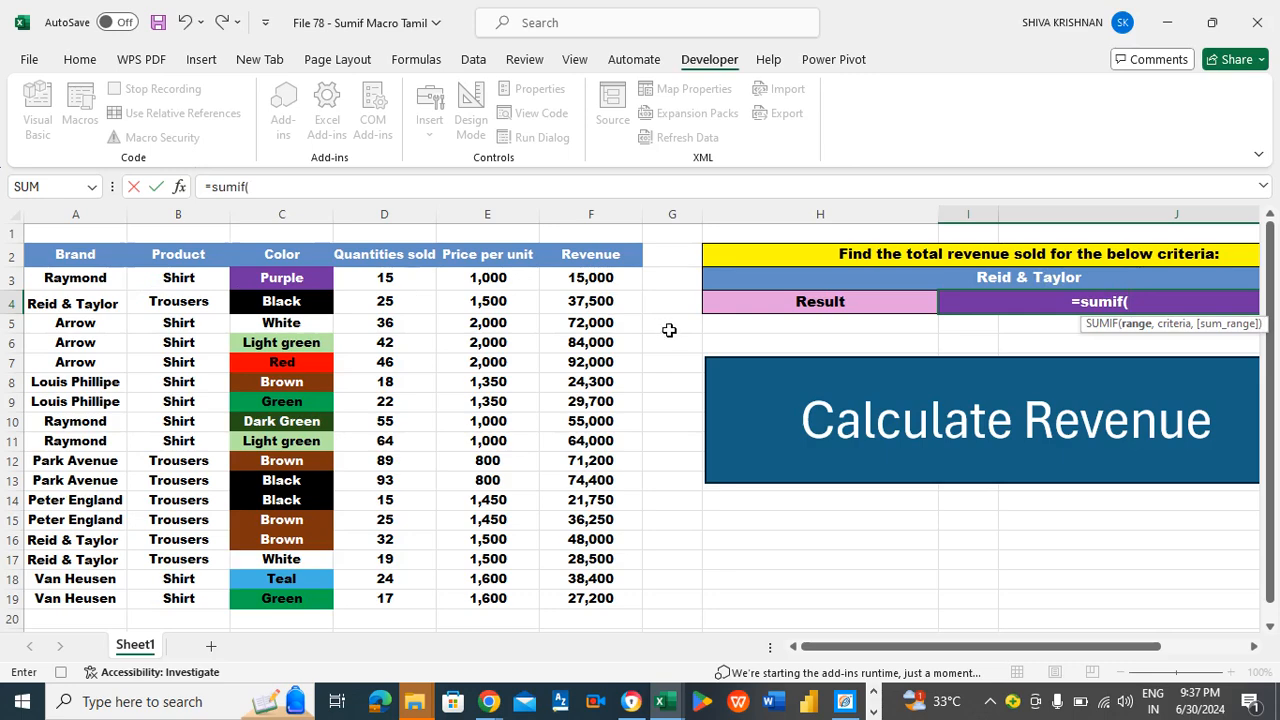
pyautogui.moveTo(88, 287); pyautogui.dragTo(110, 598)
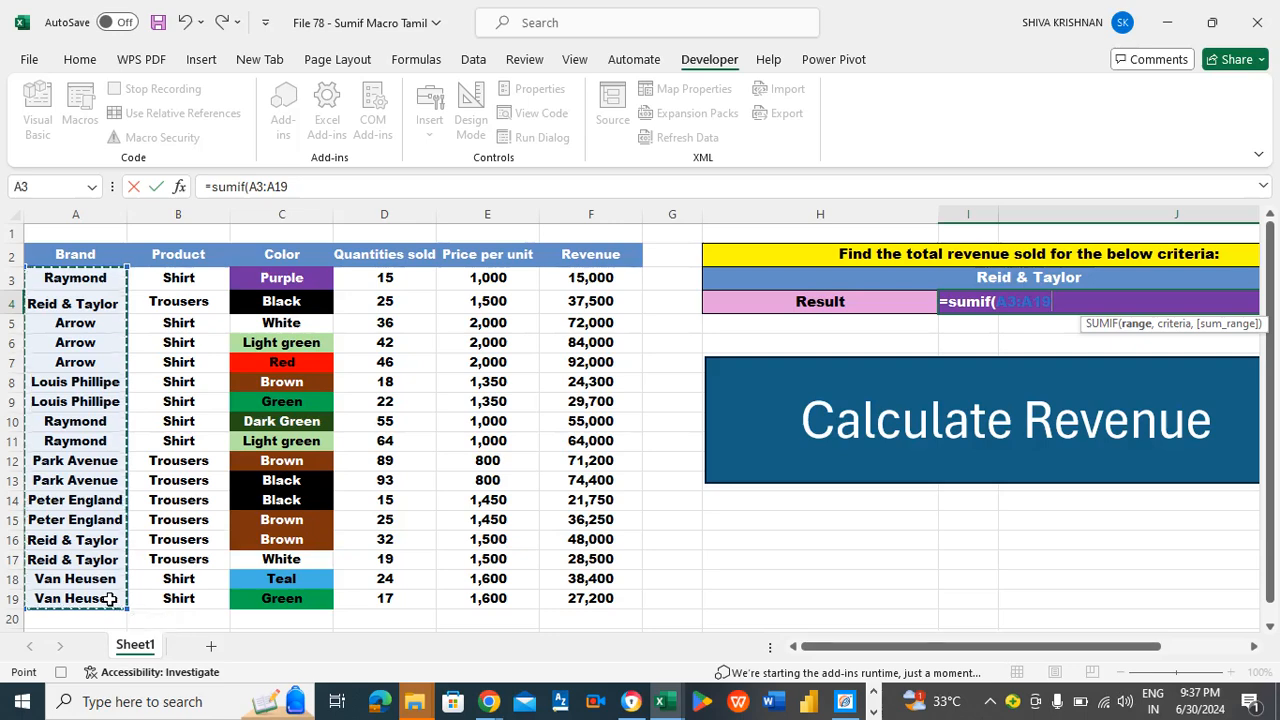
pyautogui.write(',')
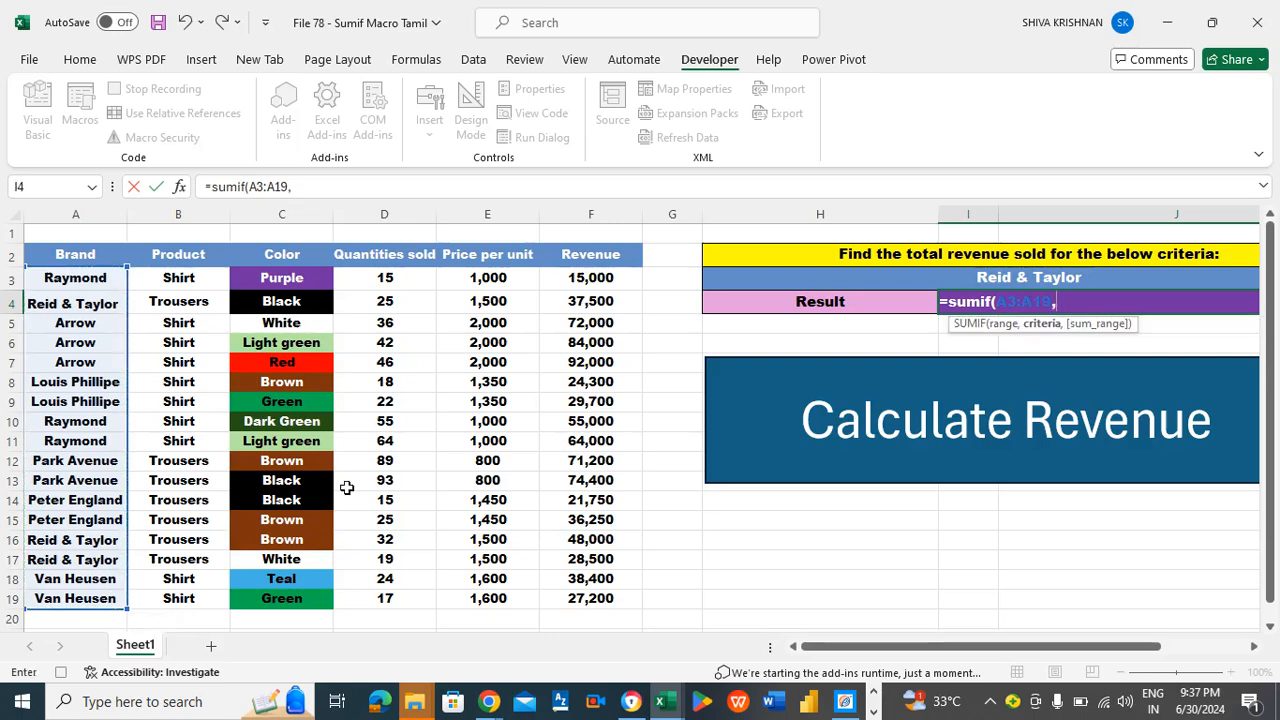
pyautogui.click(906, 277)
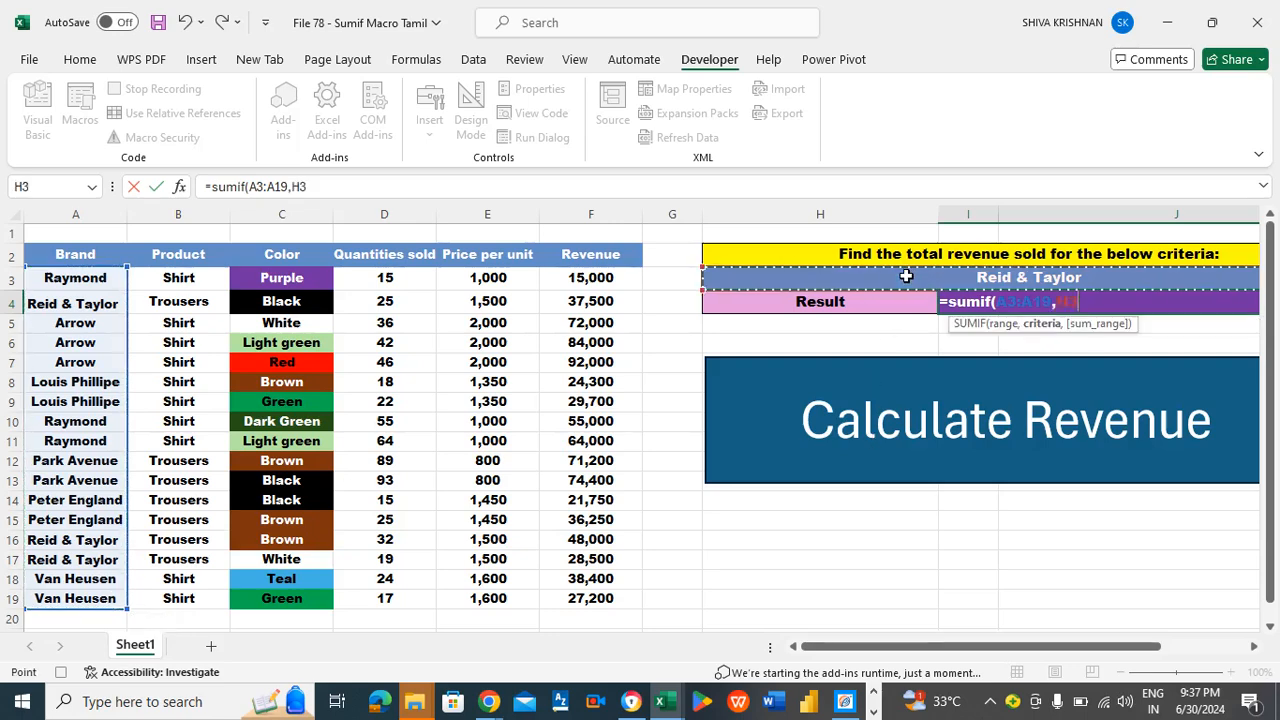
pyautogui.write(',')
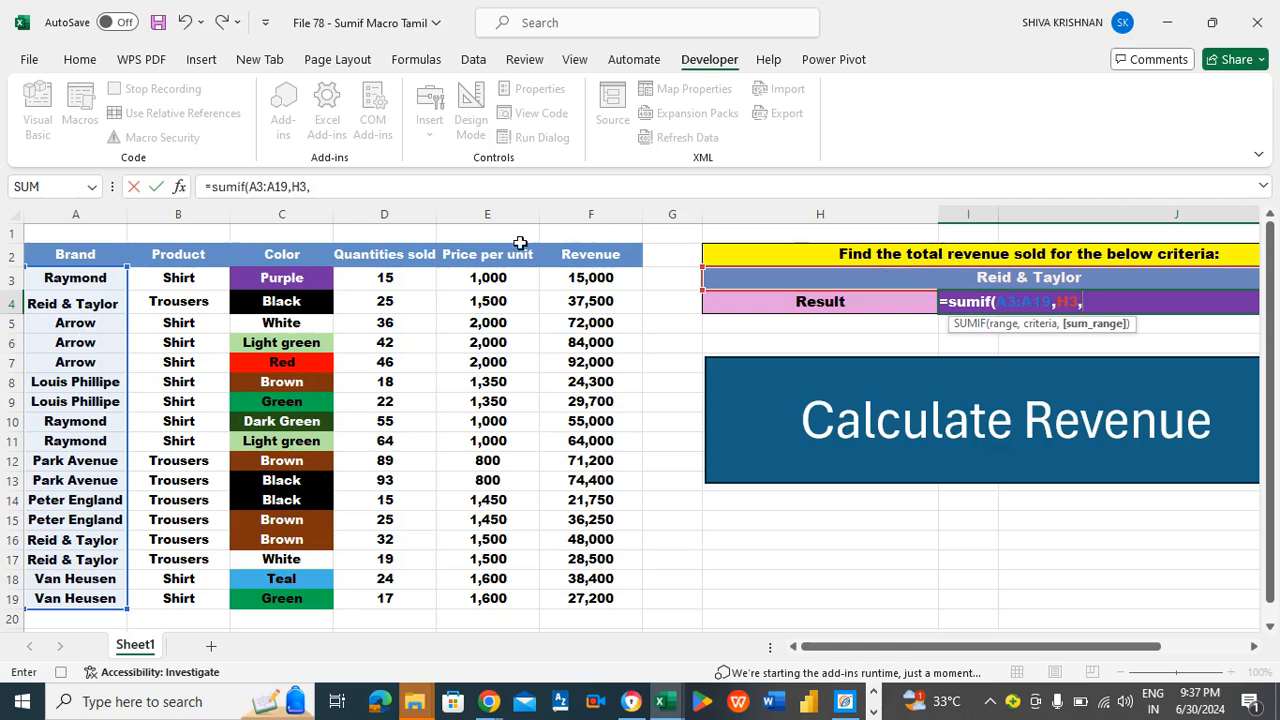
pyautogui.moveTo(590, 280); pyautogui.dragTo(590, 598)
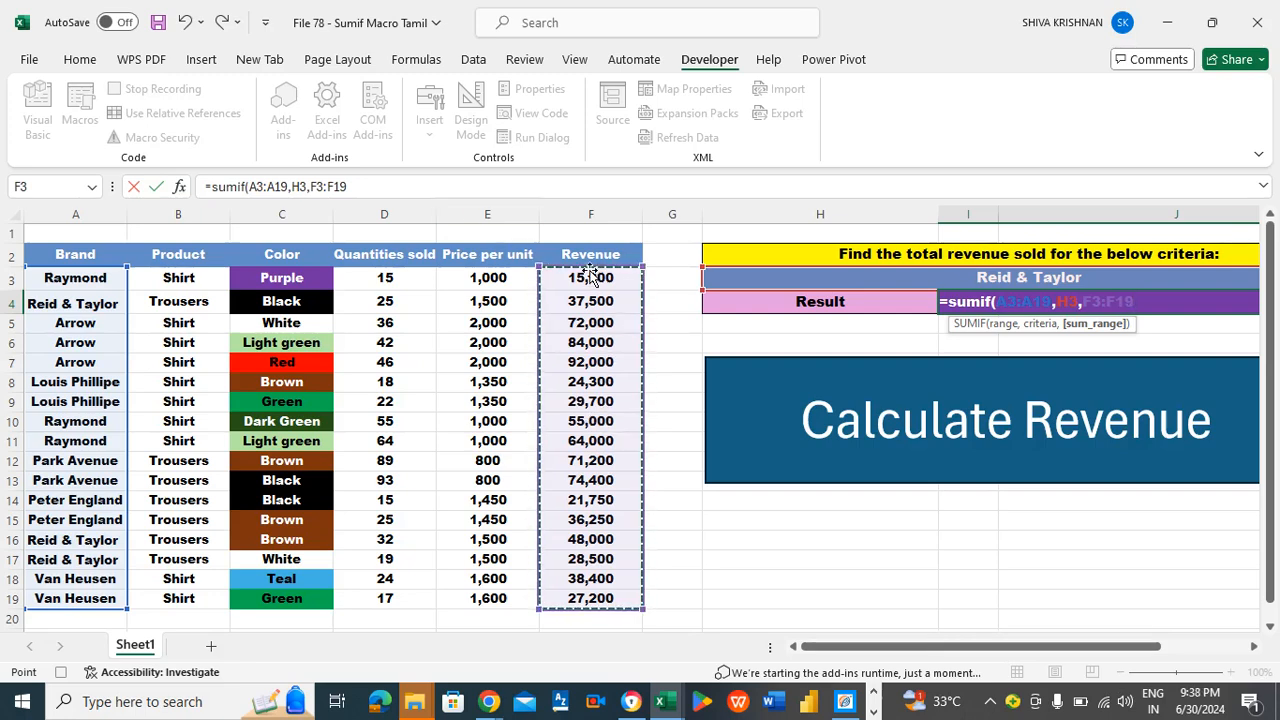
pyautogui.click(404, 189)
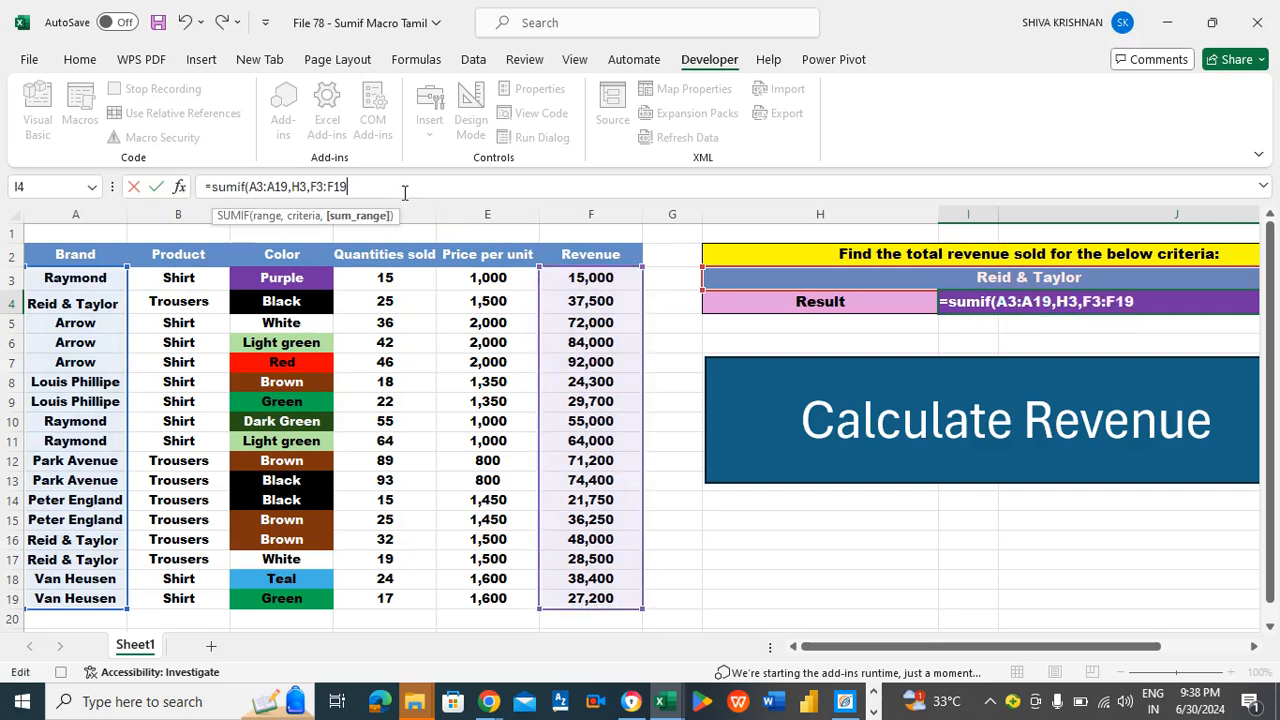
pyautogui.write(')')
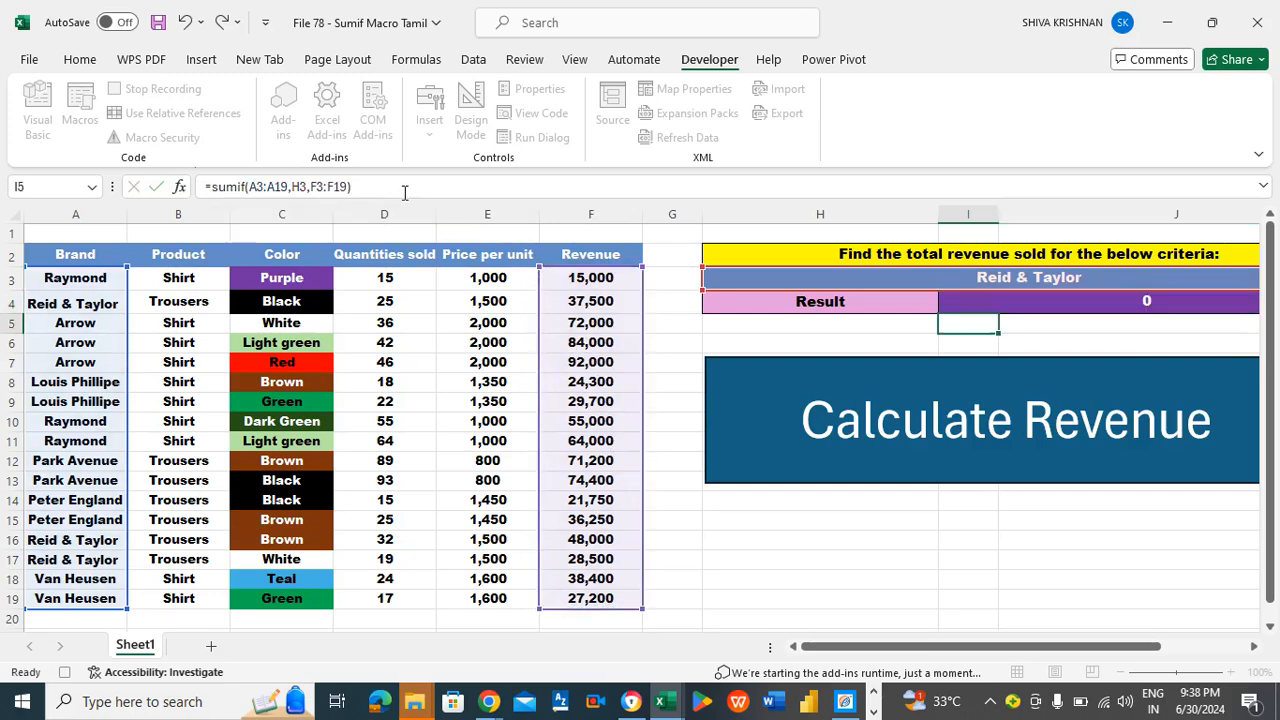
pyautogui.press('Return')
# - Move the selection to the empty cell G2 and stop recording the macro
pyautogui.press('Up')
pyautogui.press('Left')
pyautogui.press('Left')
pyautogui.press('Left')
pyautogui.press('Left')
pyautogui.press('Left')
pyautogui.press('Left')
pyautogui.press('Left')
pyautogui.press('Left')
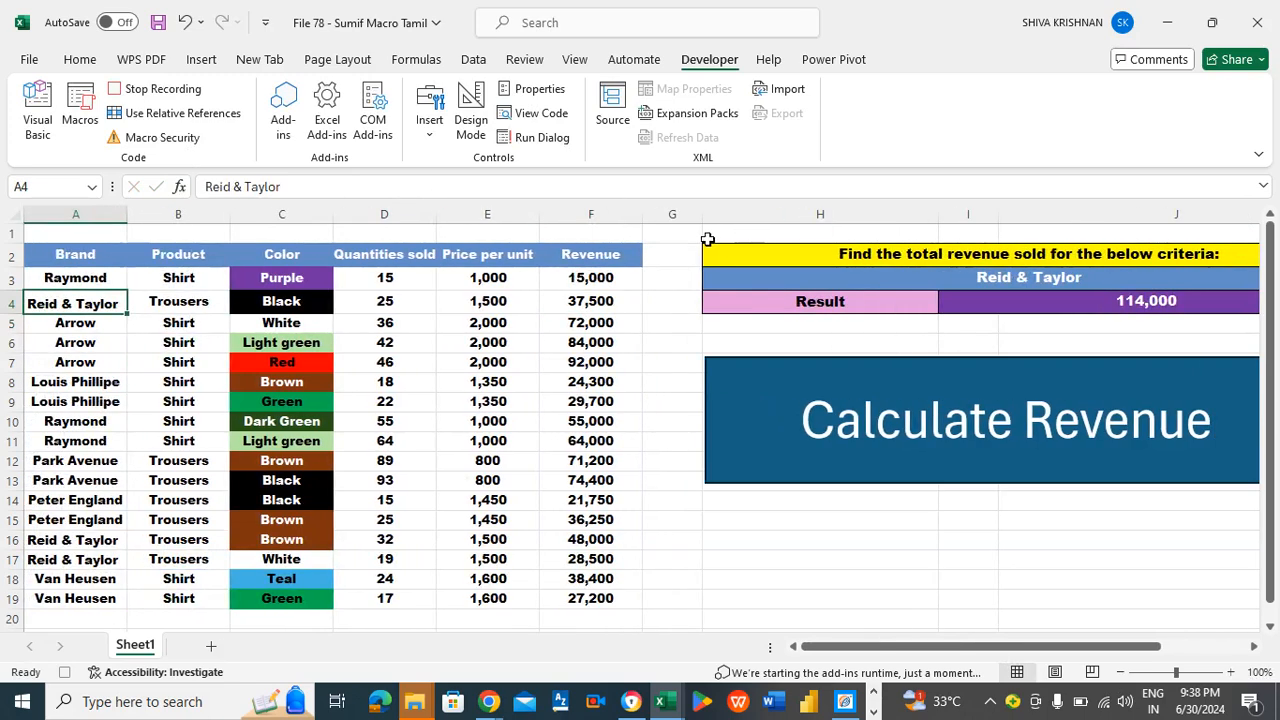
pyautogui.click(674, 250)
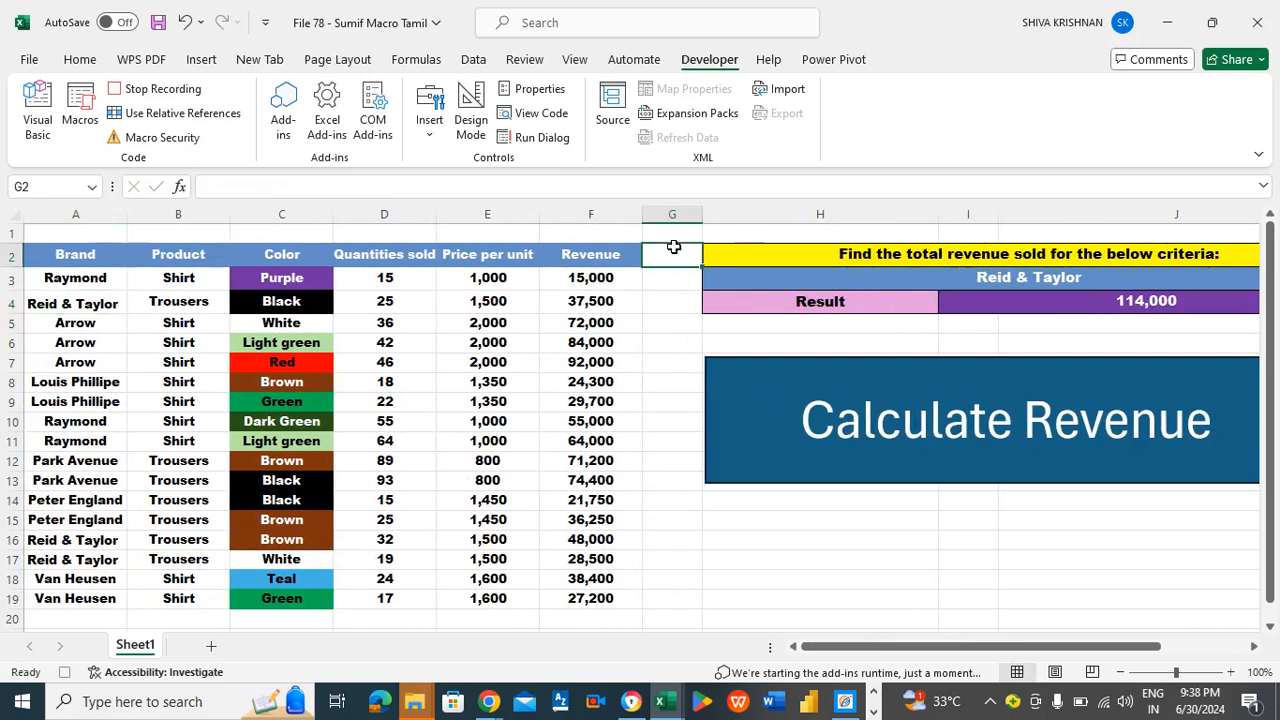
pyautogui.click(155, 89)
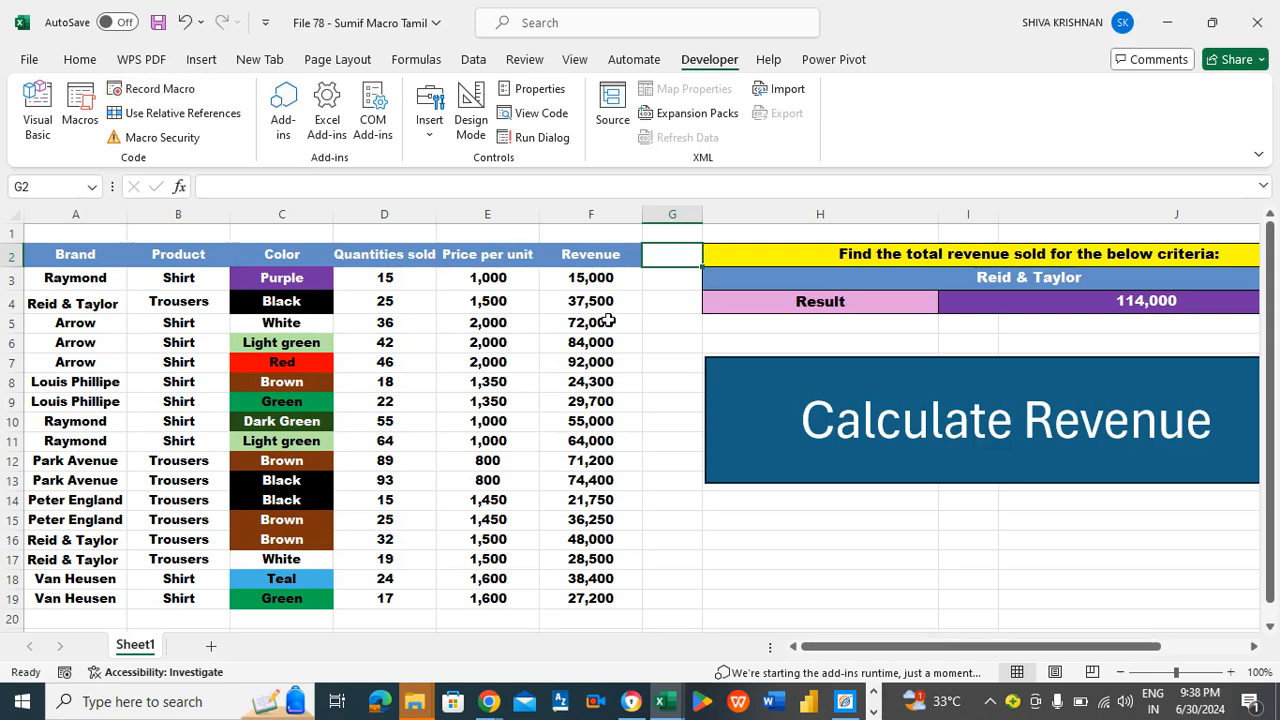
# - Save the workbook and clear the contents of result cell I4
pyautogui.click(650, 324)
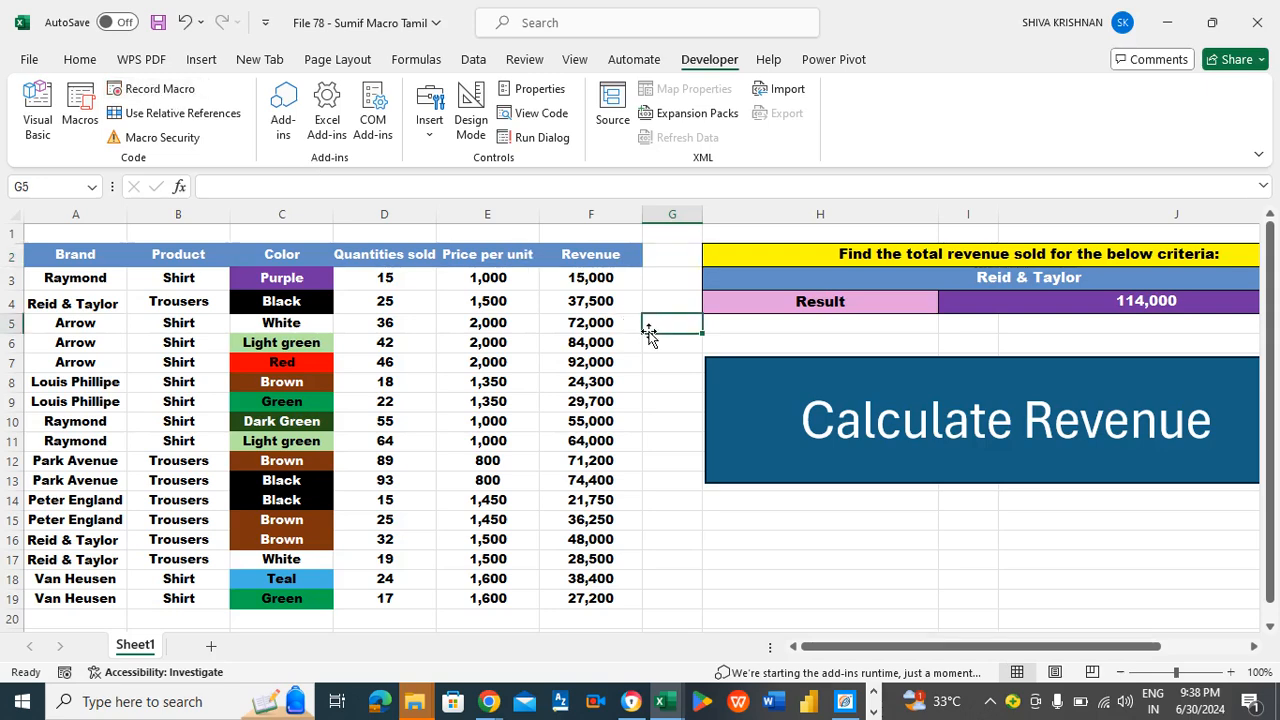
pyautogui.hotkey('ctrl', 's')
pyautogui.click(1100, 299)
pyautogui.press('Delete')
pyautogui.hscroll(1, 1100, 299)
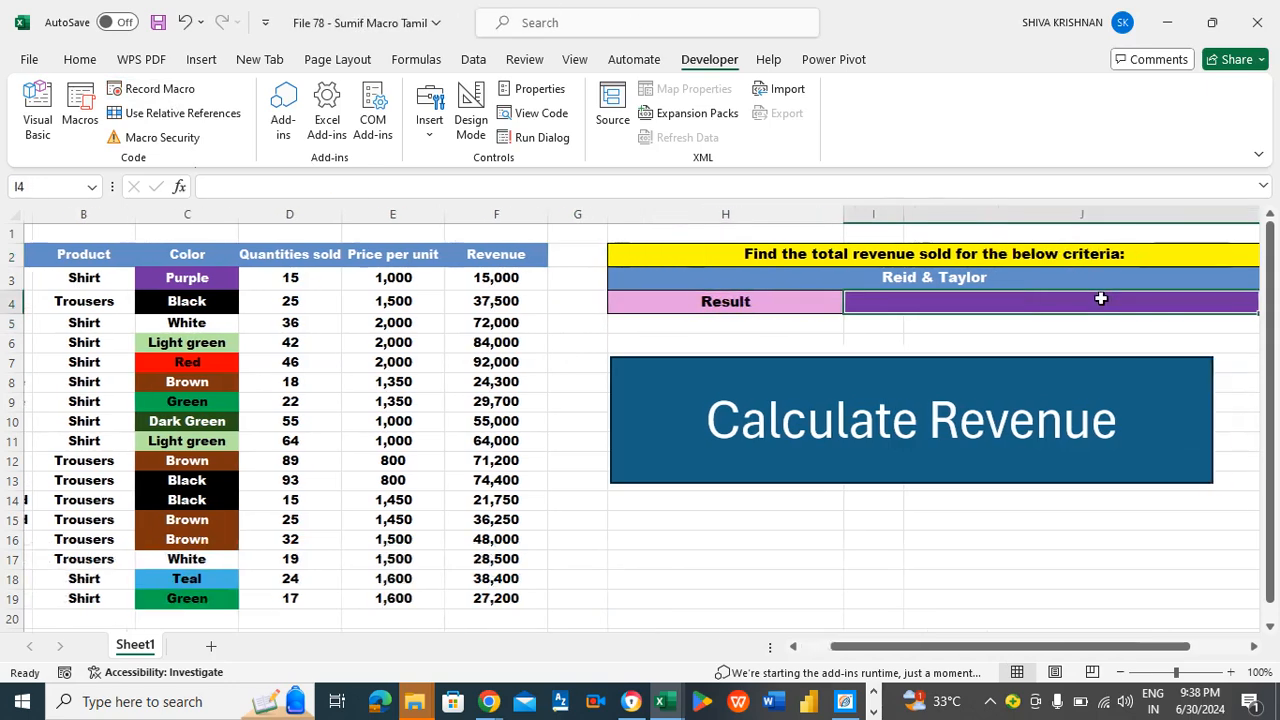
pyautogui.press('Left')
pyautogui.press('Home')
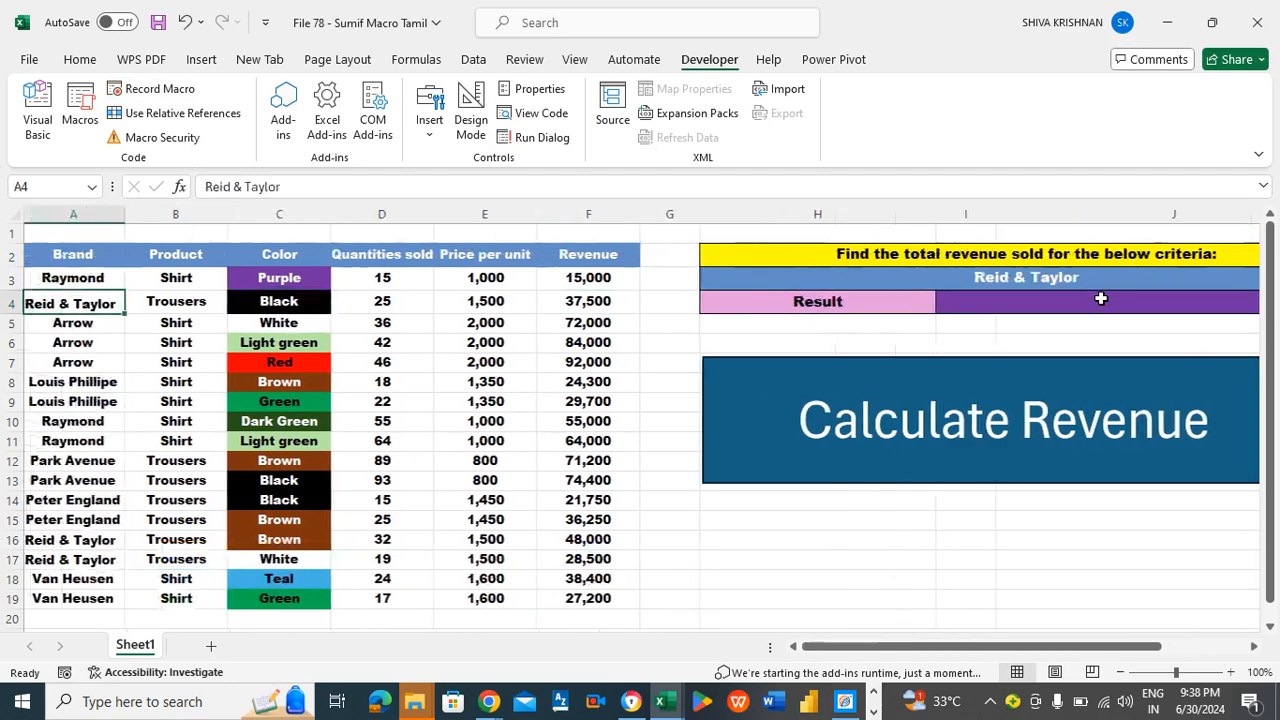
# - Assign the SumifTamil macro from File 78 - Sumif Macro Tamil.xlsm to the "Calculate Revenue" rectangle
pyautogui.rightClick(706, 367)
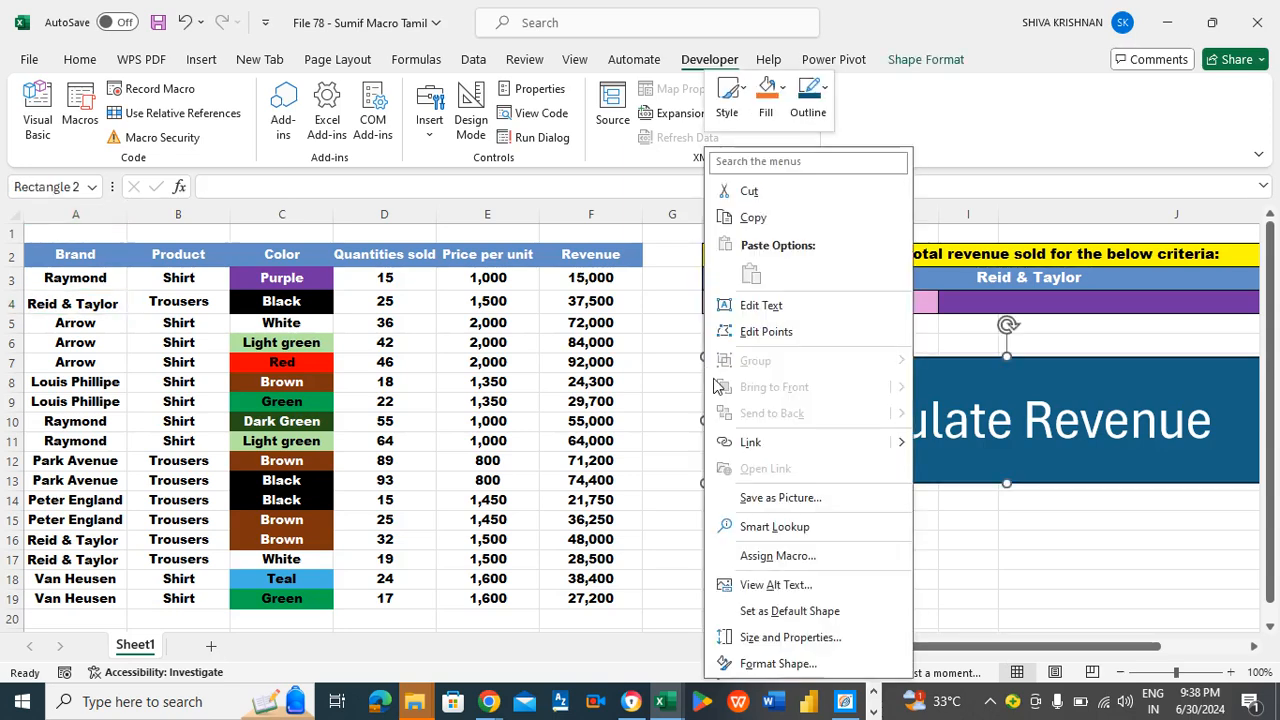
pyautogui.click(770, 555)
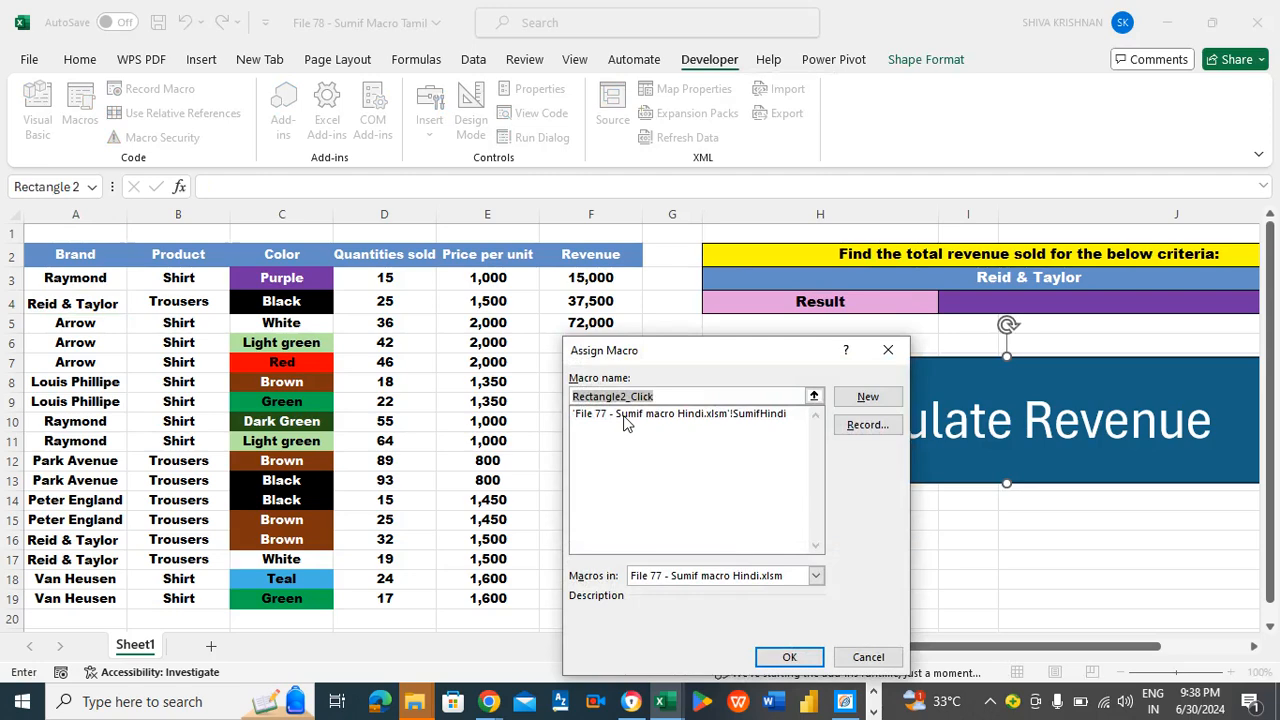
pyautogui.click(696, 576)
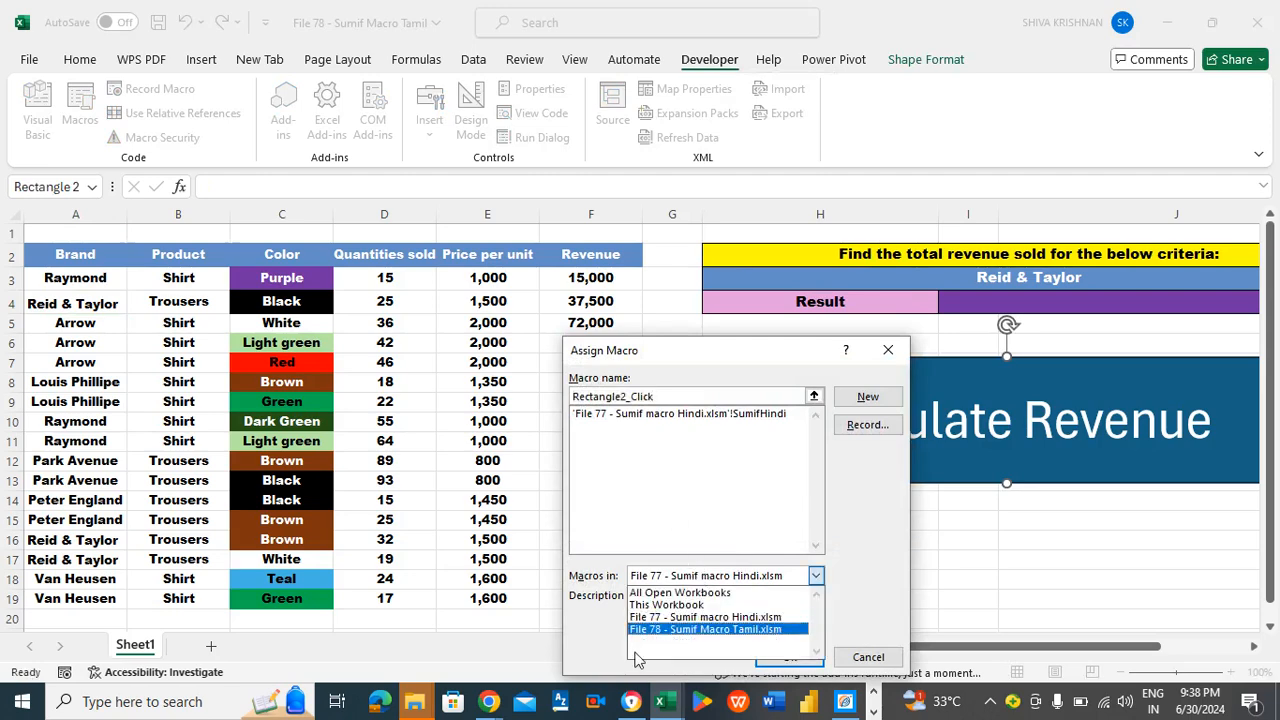
pyautogui.click(670, 629)
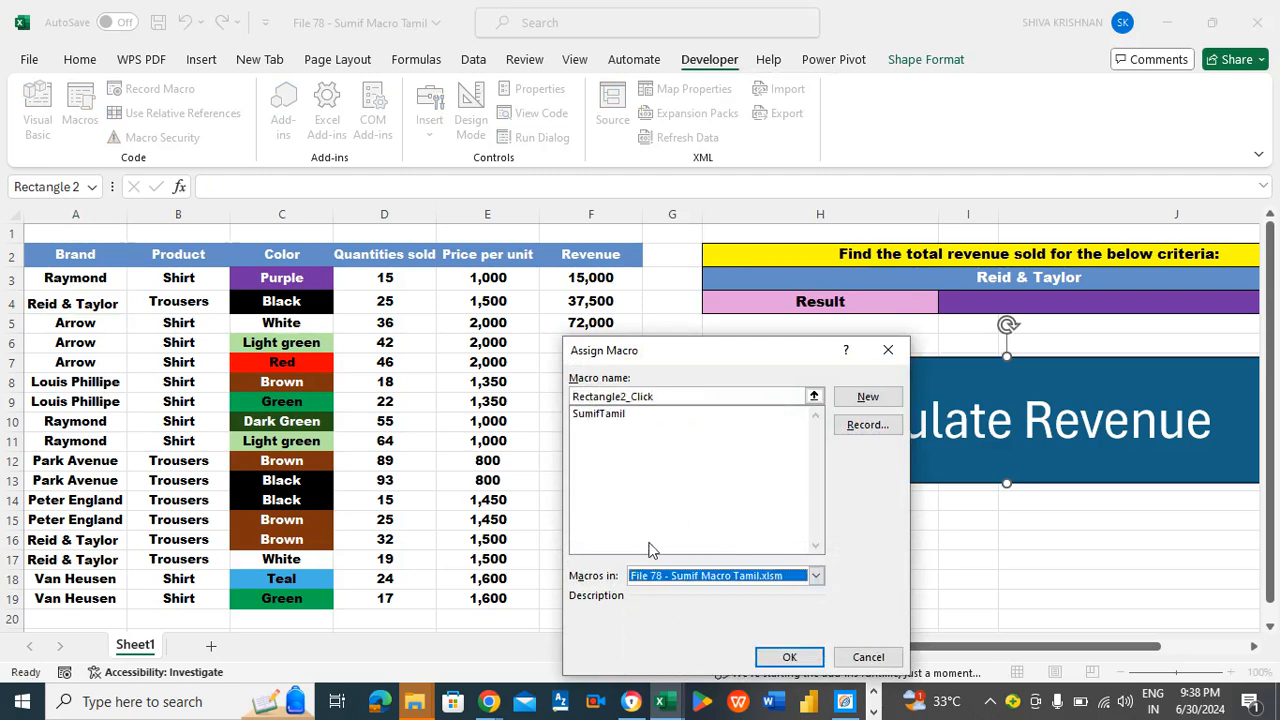
pyautogui.click(609, 416)
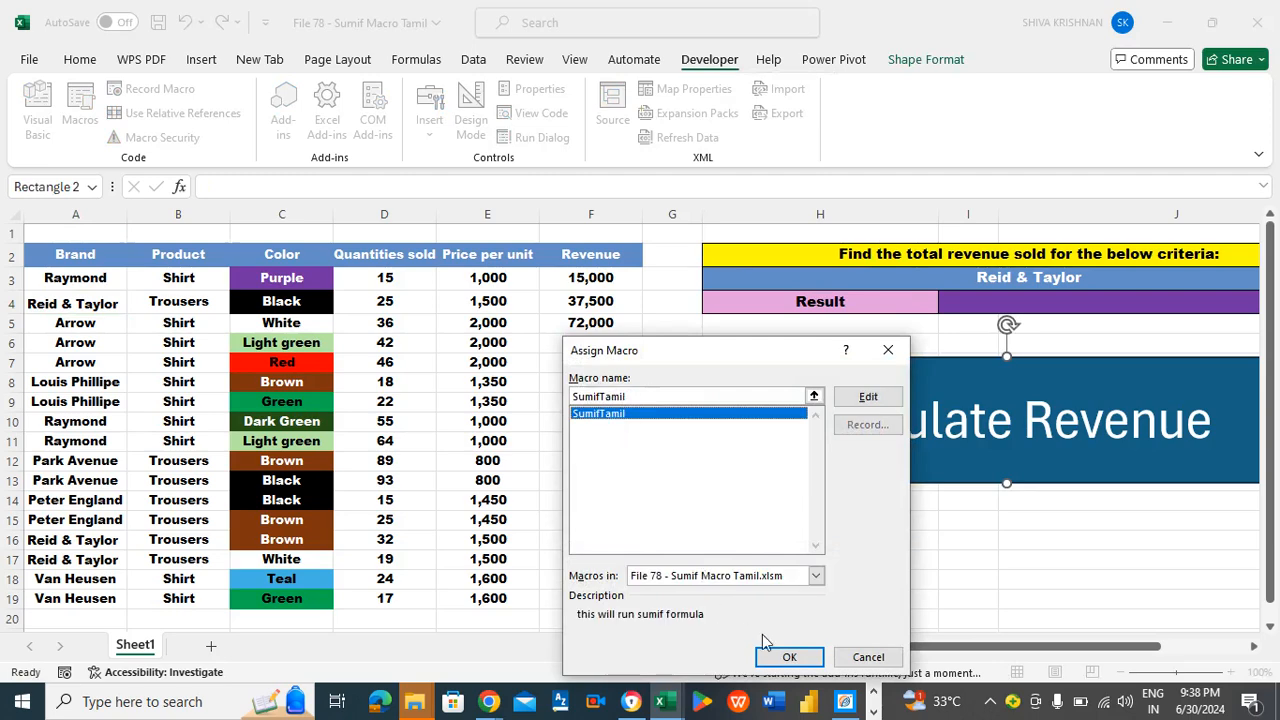
pyautogui.click(787, 656)
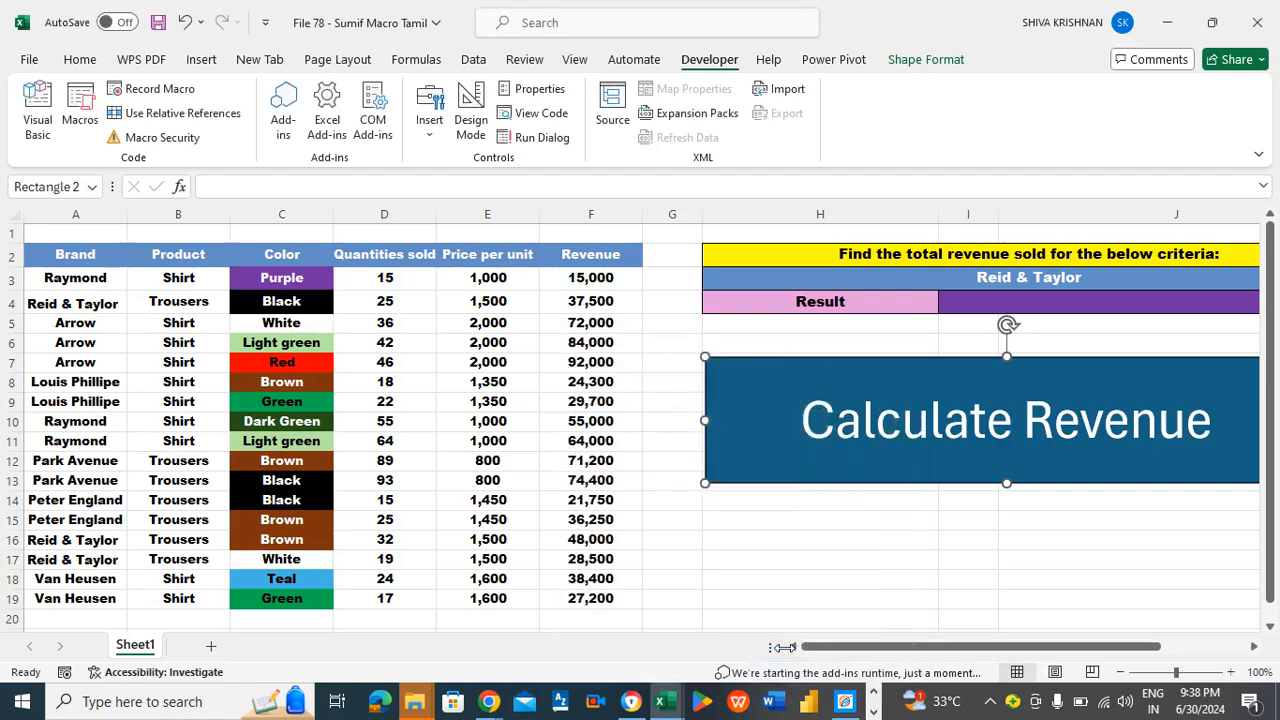
# - Deselect the rectangle and run its assigned macro from the "Calculate Revenue" shape to fill the result cell
pyautogui.click(736, 540)
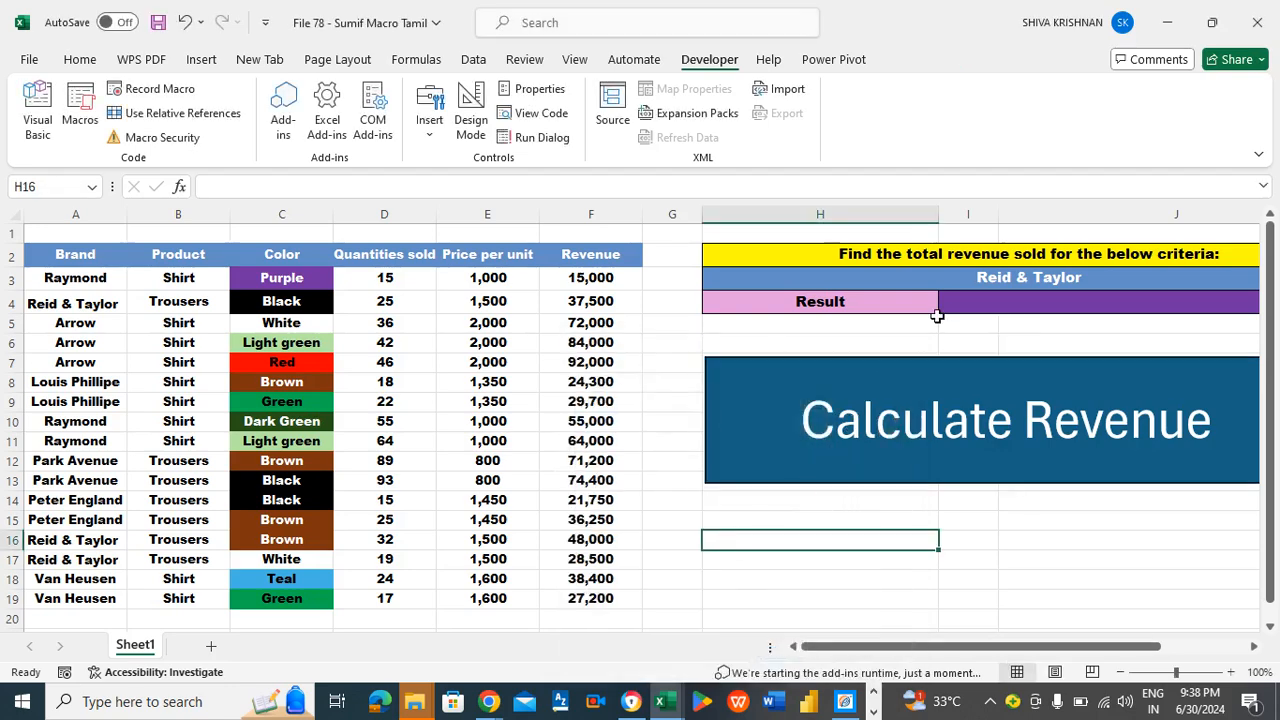
pyautogui.click(874, 414)
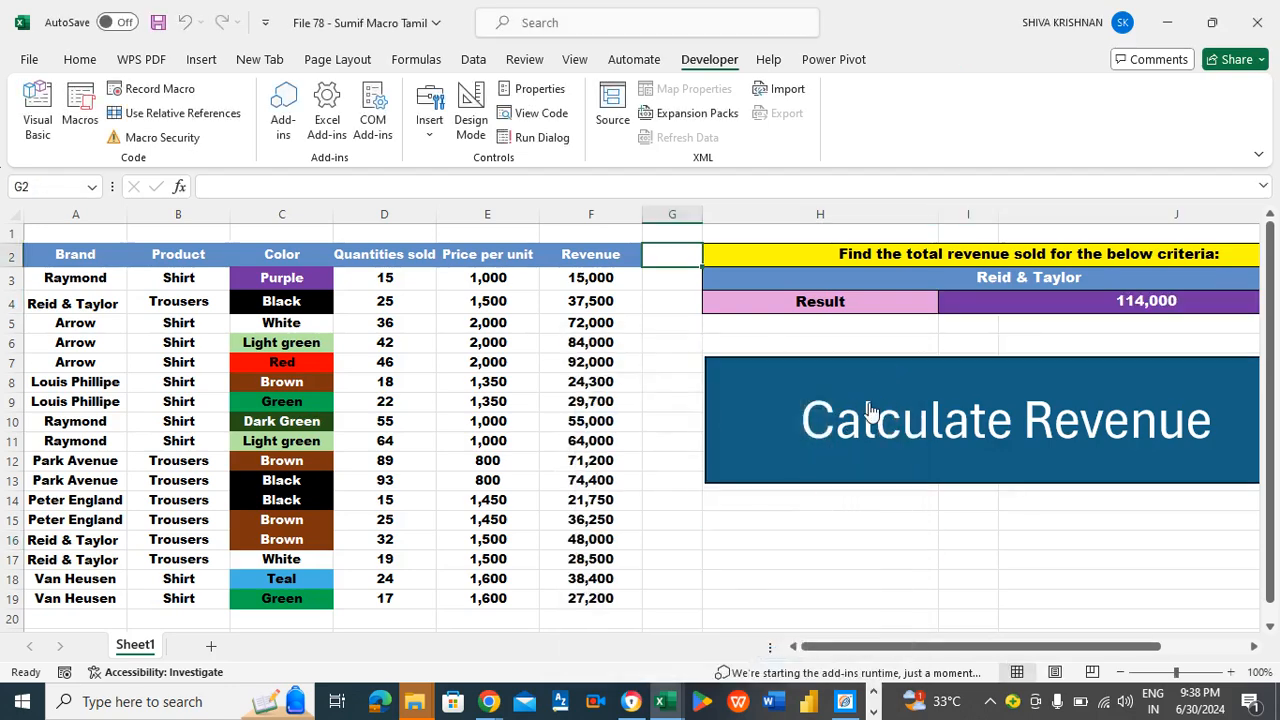
pyautogui.click(821, 320)
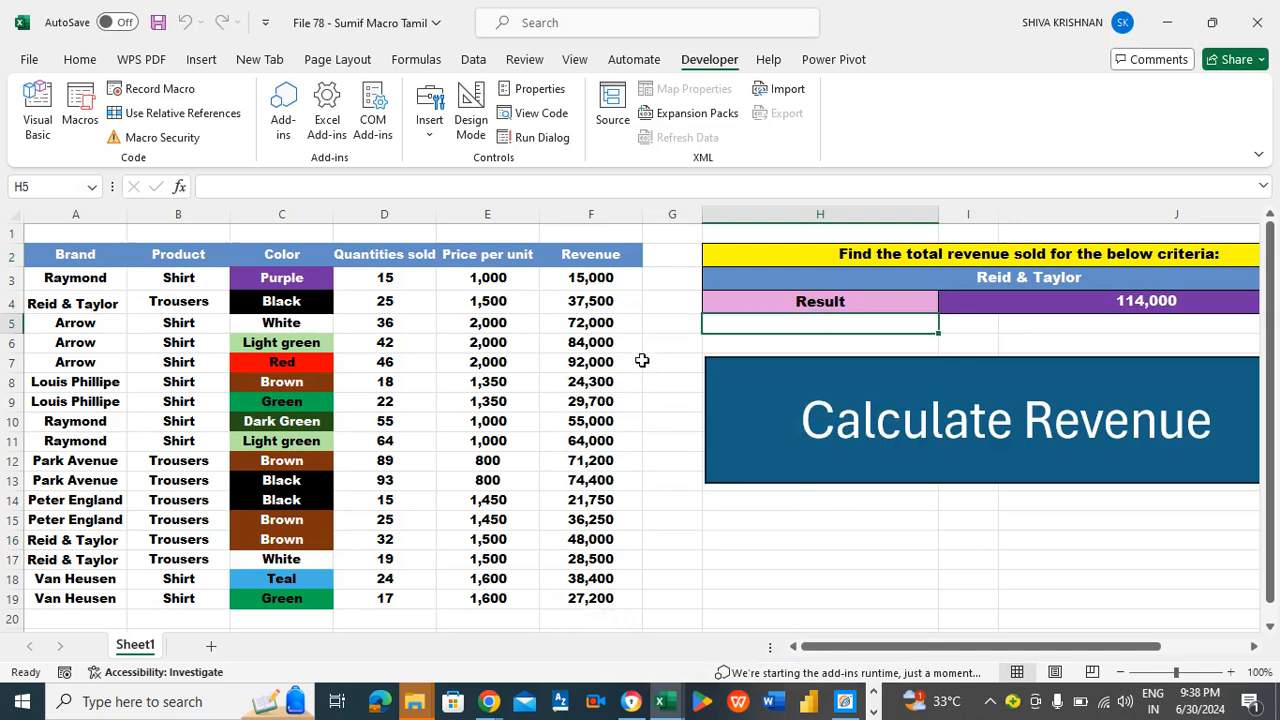
pyautogui.click(692, 345)
pyautogui.click(757, 343)
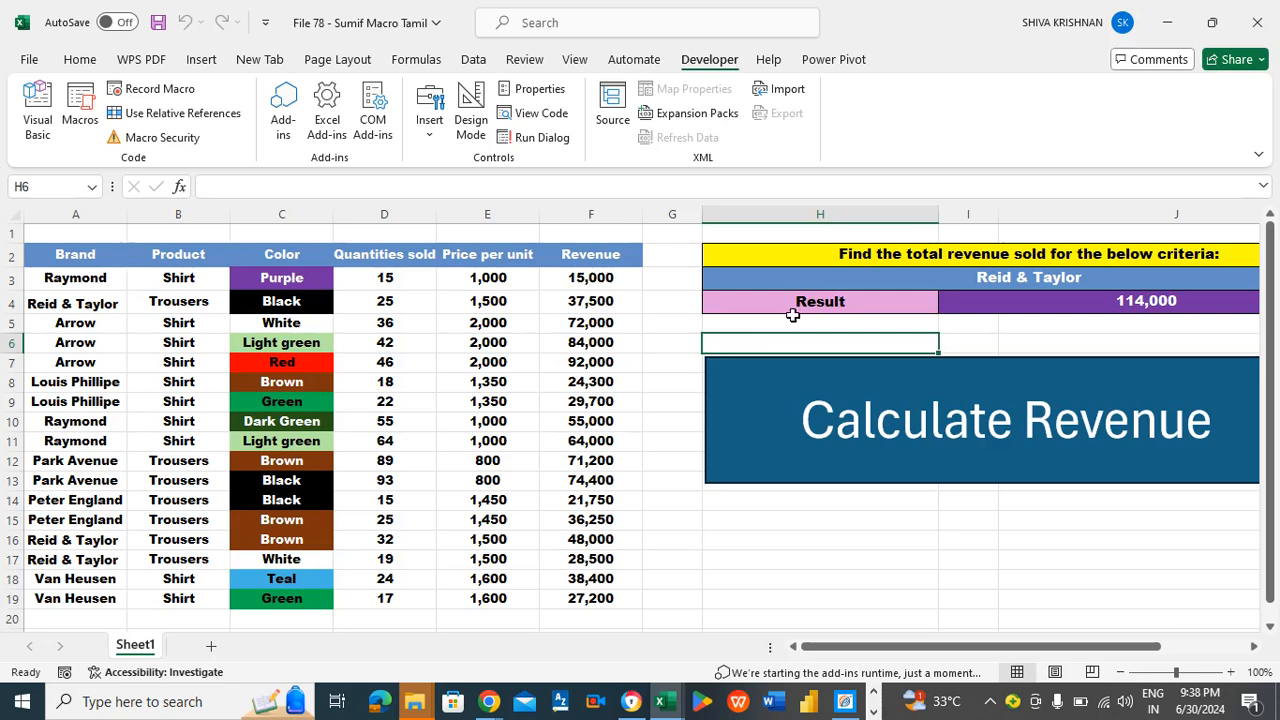
pyautogui.click(670, 236)
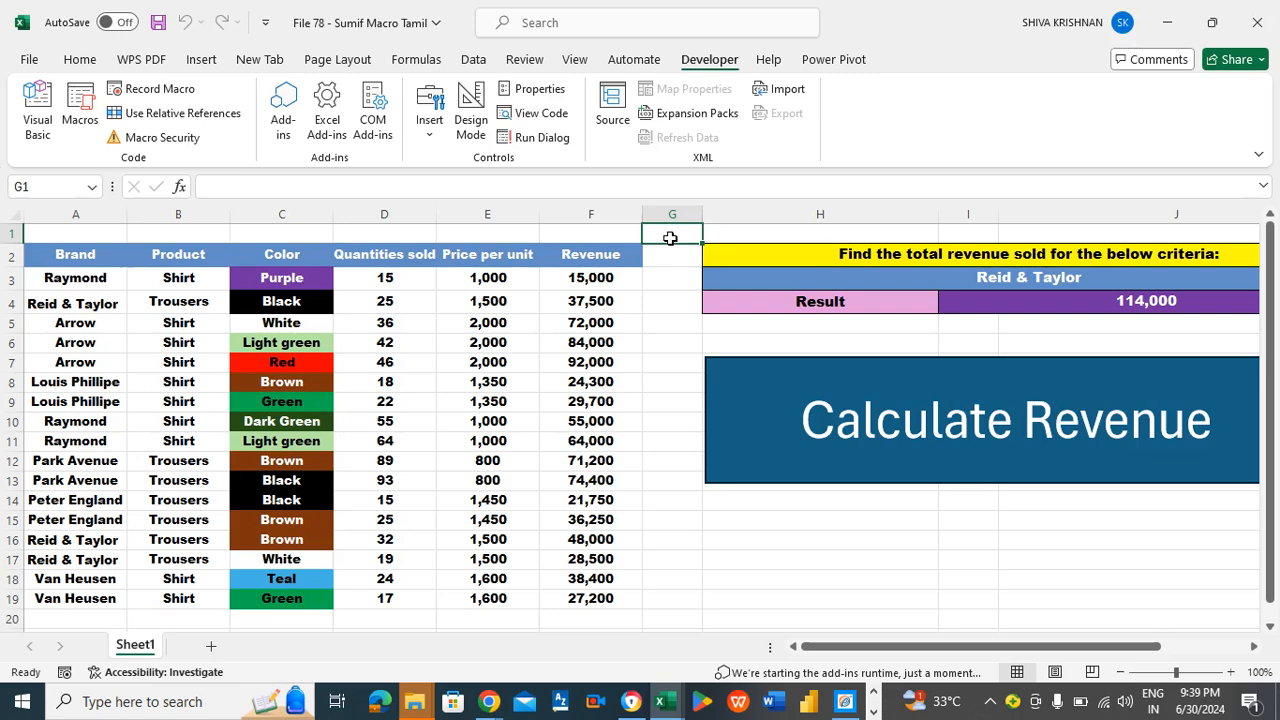
pyautogui.click(663, 301)
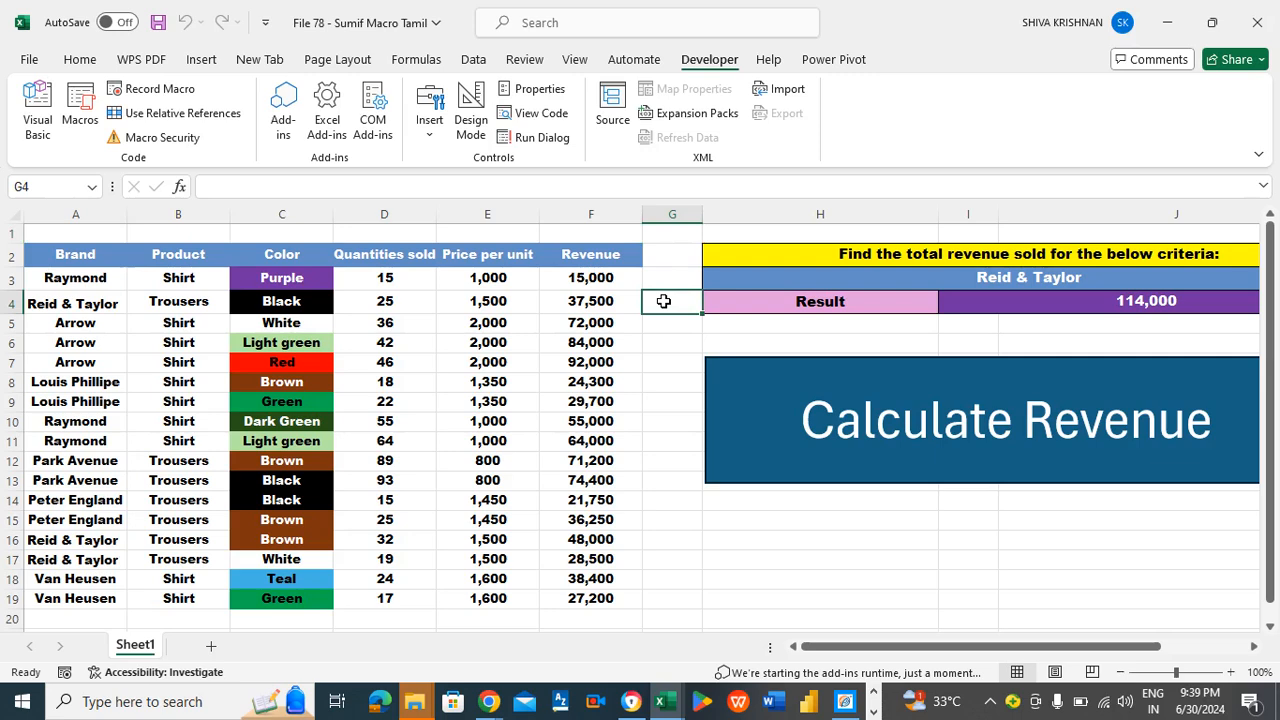
pyautogui.click(672, 254)
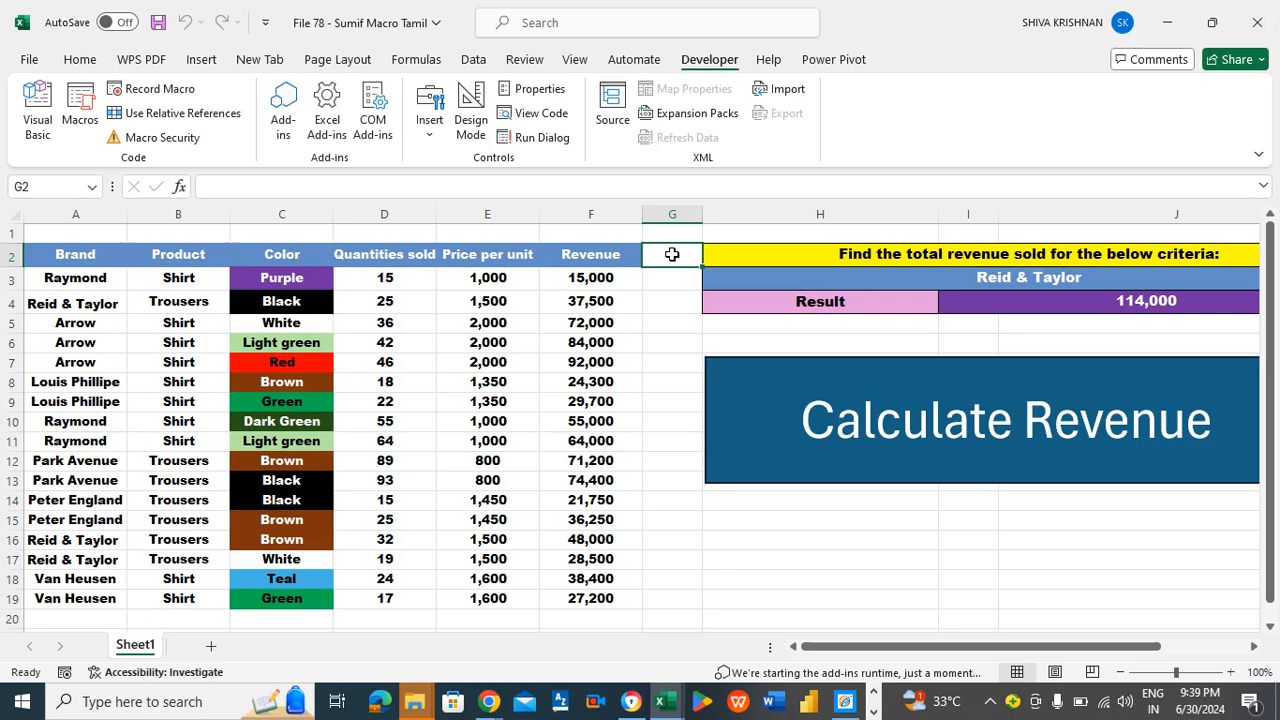
pyautogui.click(670, 328)
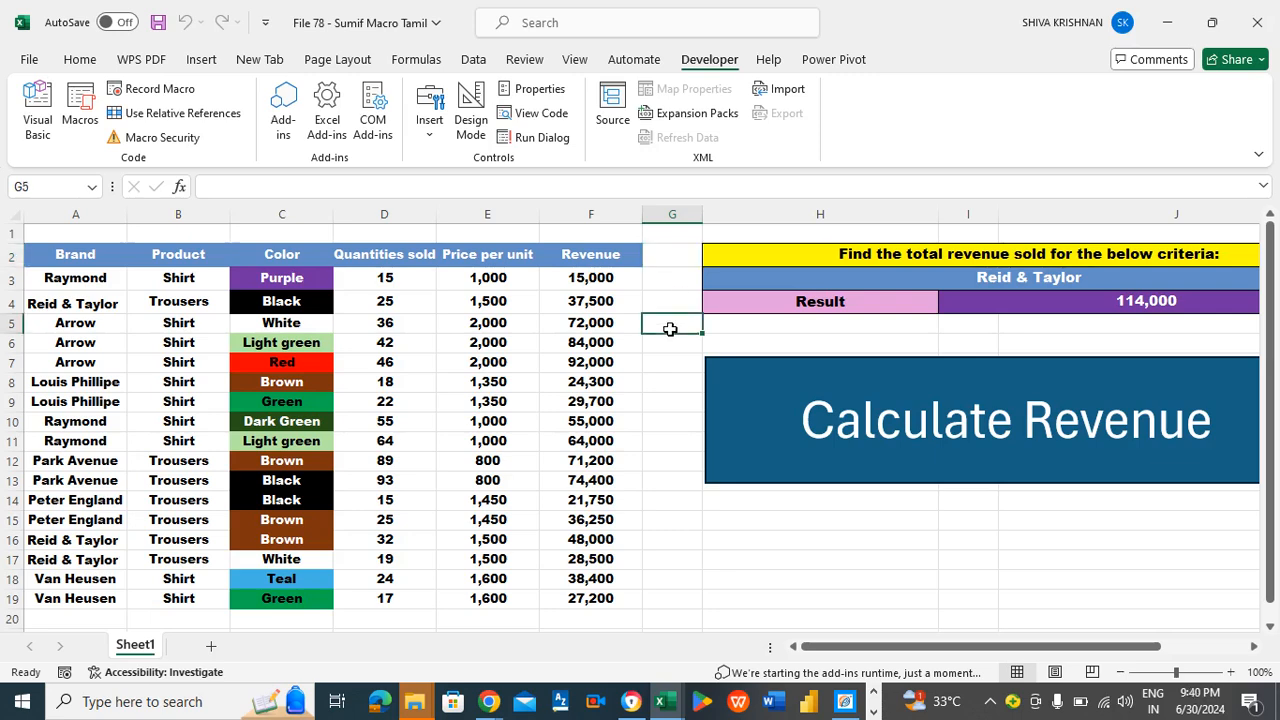
pyautogui.press('Up')
pyautogui.press('Up')
pyautogui.press('Up')
pyautogui.press('Up')
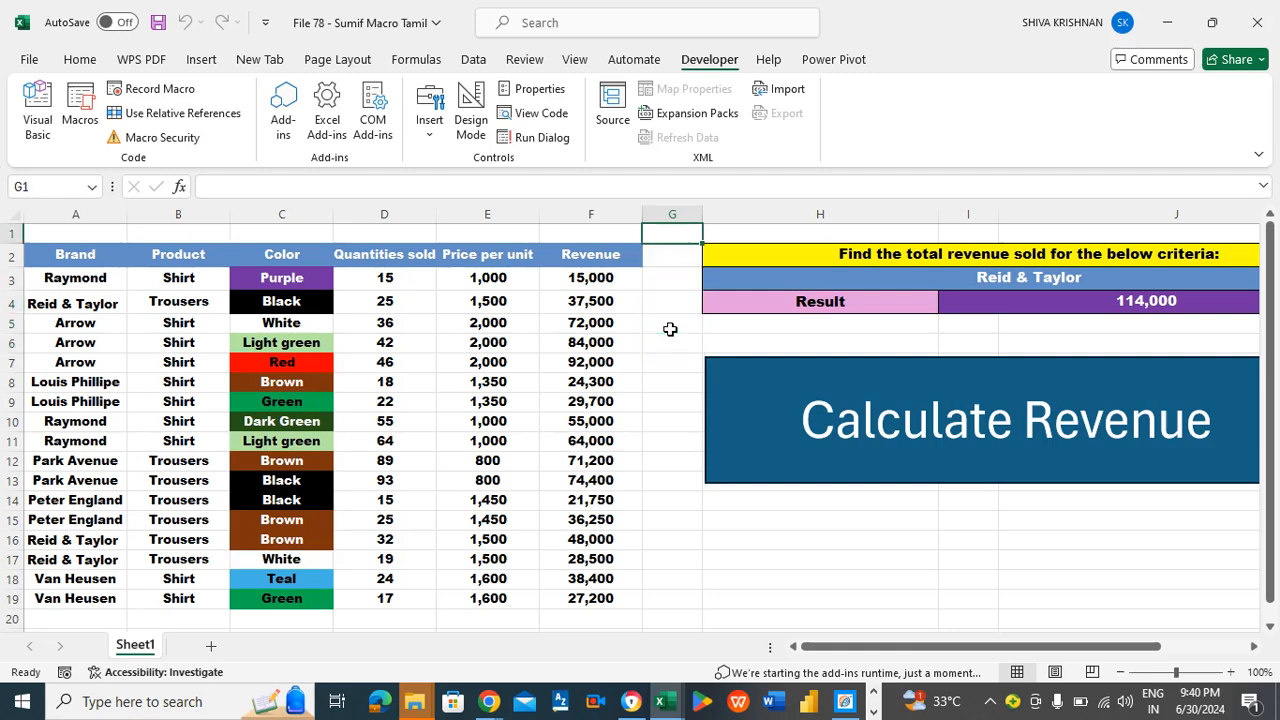